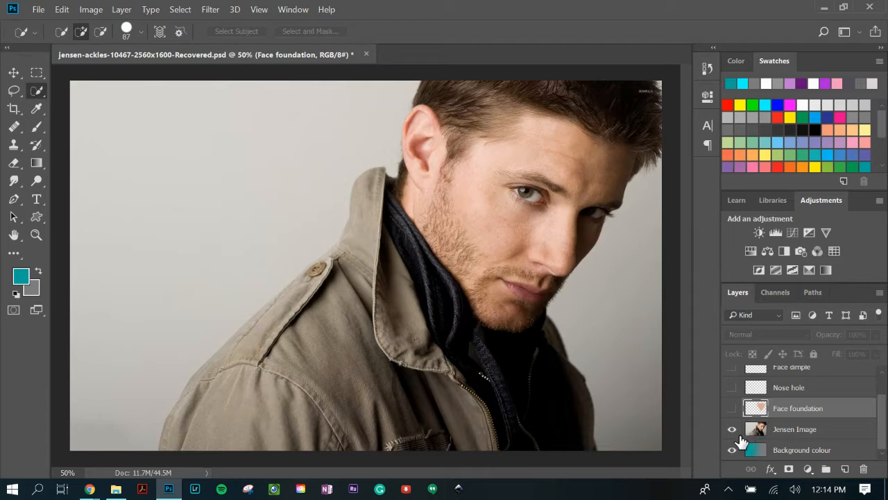
Toggle the visibility of the Jensen Image and Background colour layers to view the gradient and the photo separately, leaving both shown.
click(732, 428)
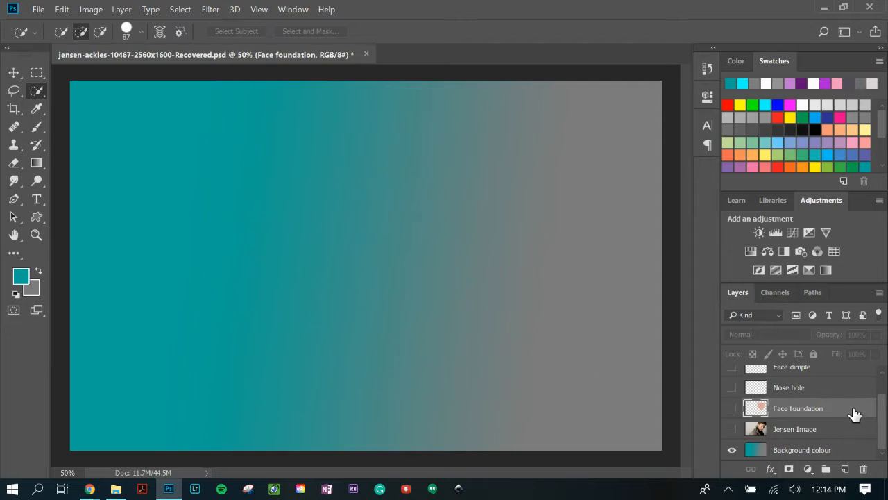
click(62, 10)
click(61, 10)
click(38, 9)
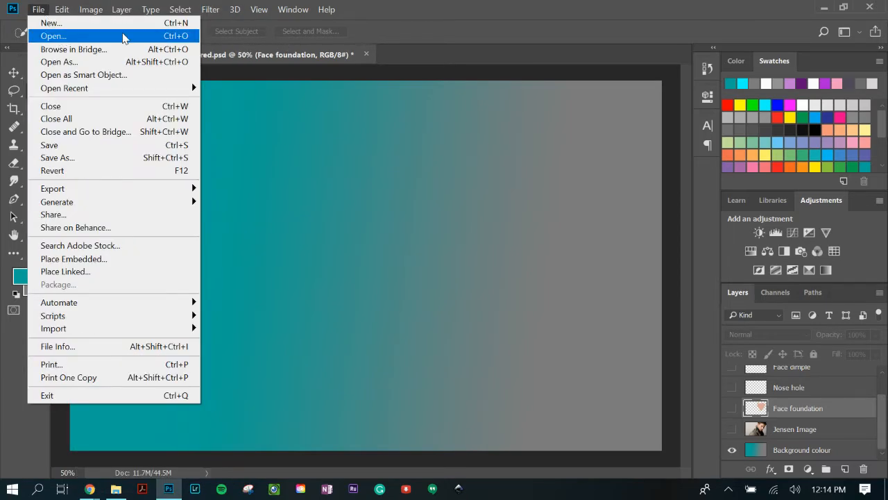
click(330, 58)
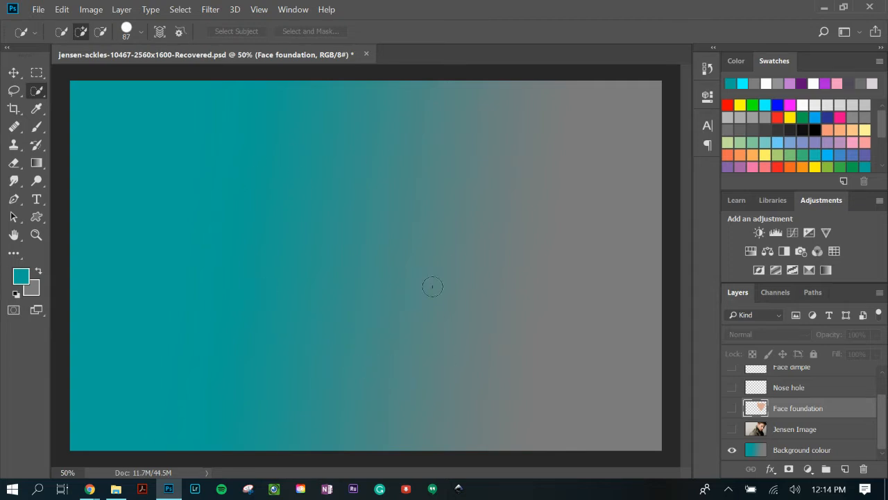
click(732, 429)
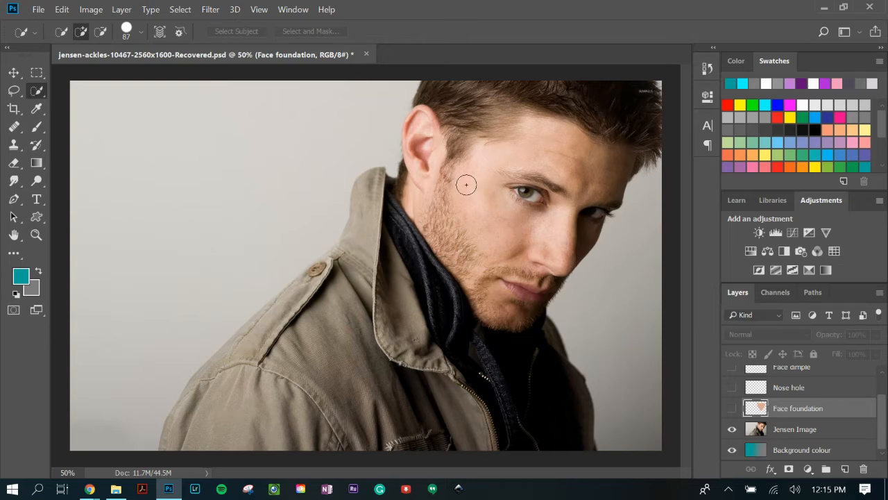
click(732, 429)
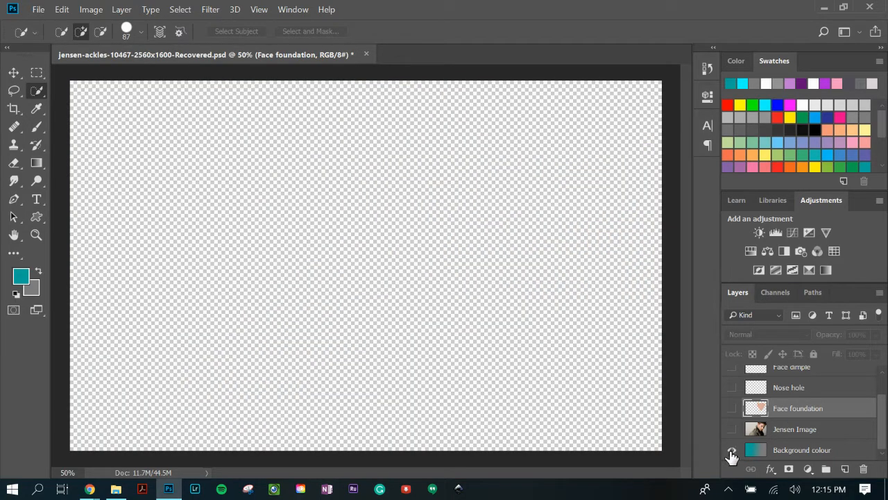
click(731, 450)
click(732, 430)
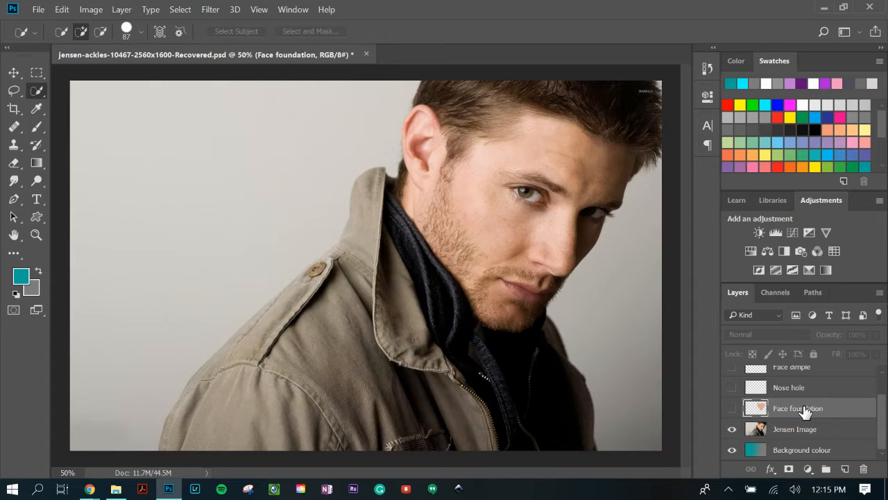
Select the Jensen Image layer and look through the feature layers stacked above it.
click(808, 434)
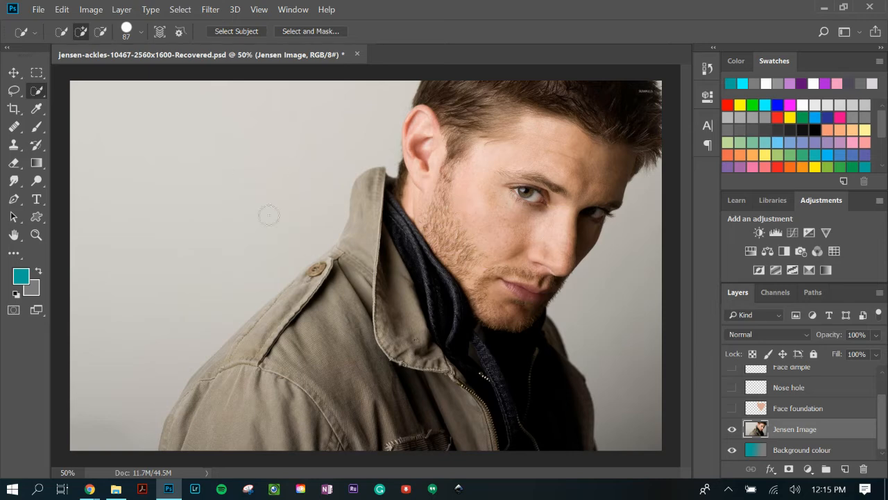
scroll(798, 411, up, 2)
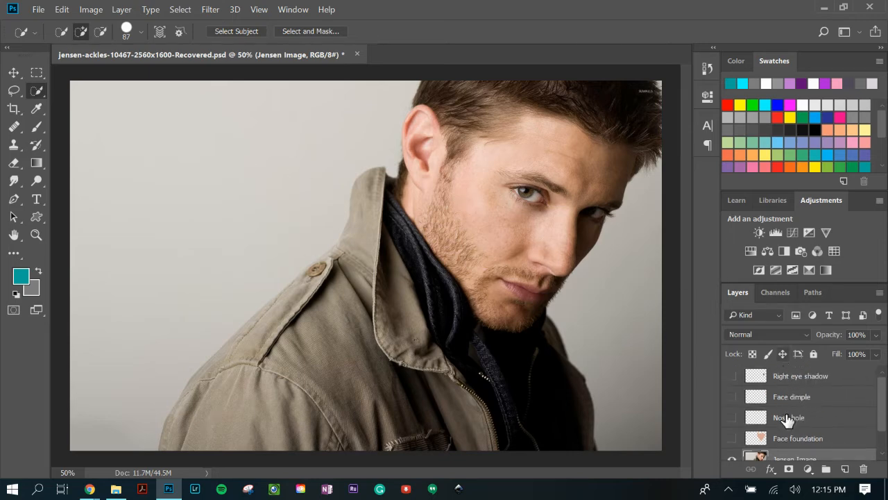
scroll(784, 417, down, 1)
scroll(784, 416, down, 1)
scroll(784, 417, up, 2)
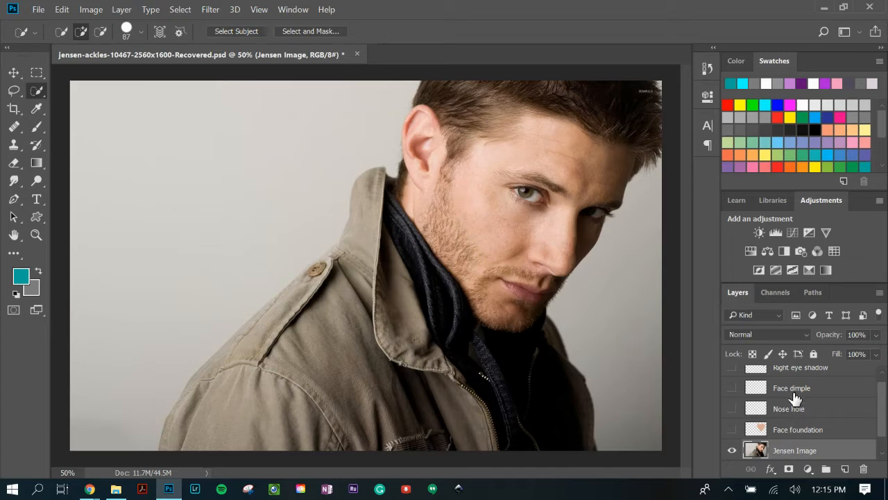
scroll(795, 397, down, 1)
scroll(794, 397, up, 1)
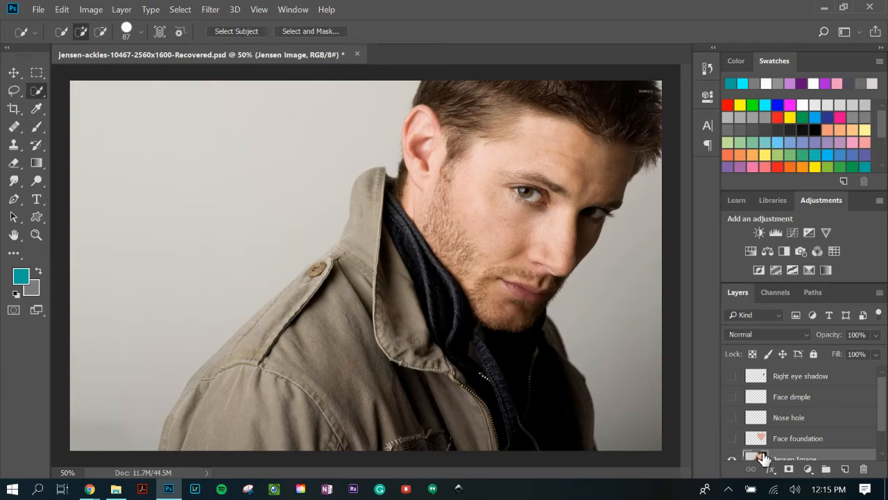
Select the Face foundation layer and make it visible together with the Nose hole, Face dimple and Right eye shadow layers.
click(733, 439)
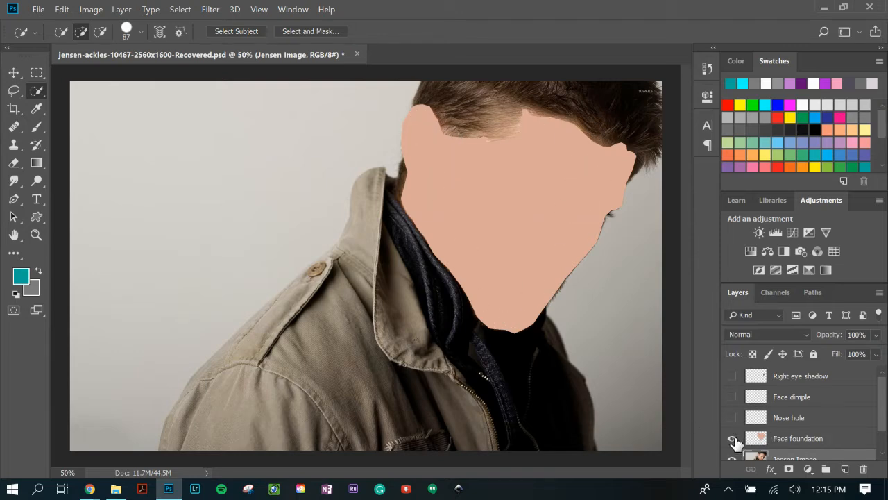
click(796, 440)
scroll(798, 437, down, 2)
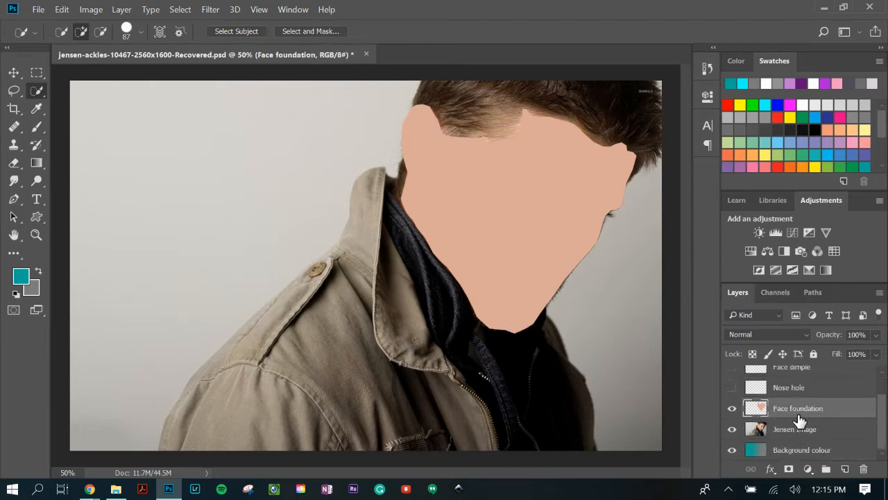
scroll(798, 423, up, 1)
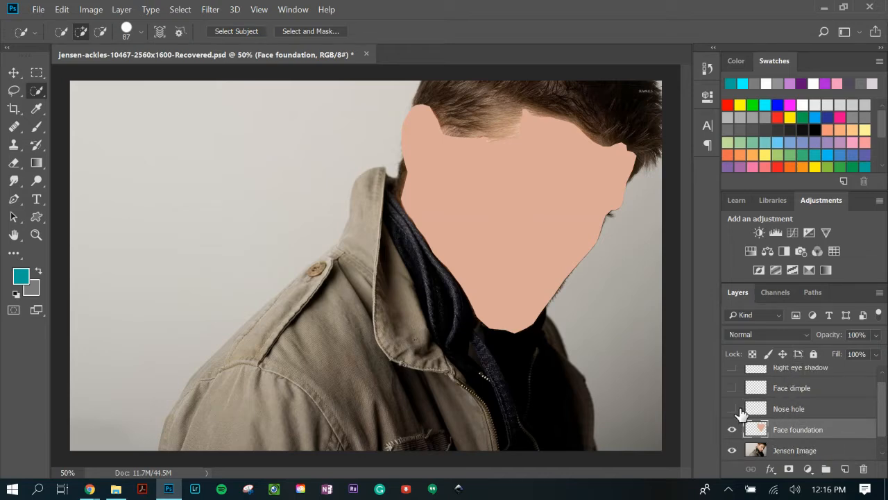
drag(733, 411, 734, 381)
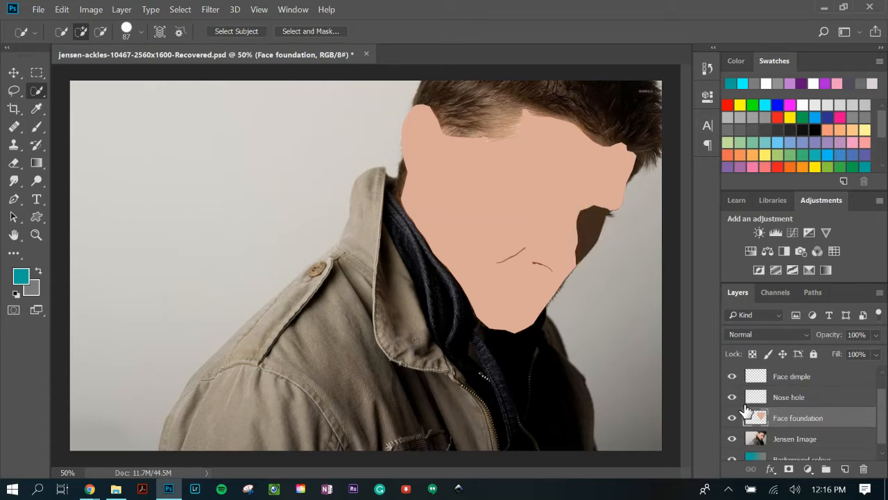
Compare the vector face shapes with the photo by toggling the Jensen Image, Face foundation, Nose hole and Face dimple layers off and on.
click(732, 439)
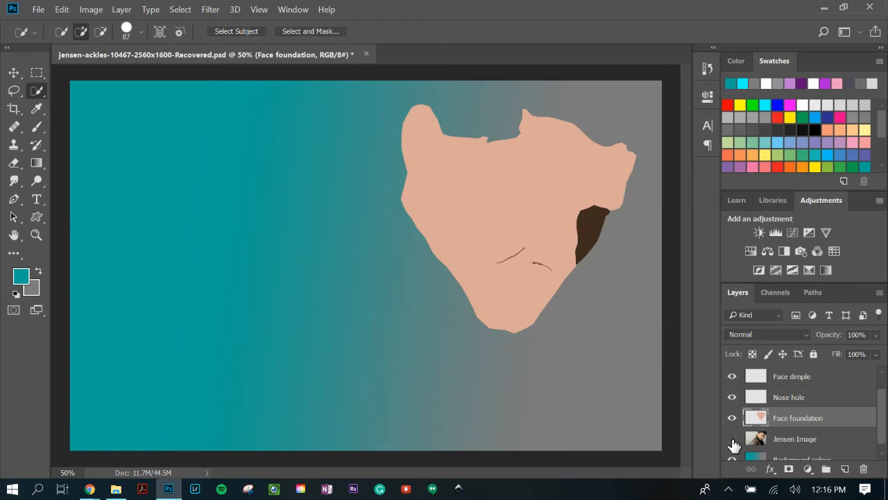
click(732, 439)
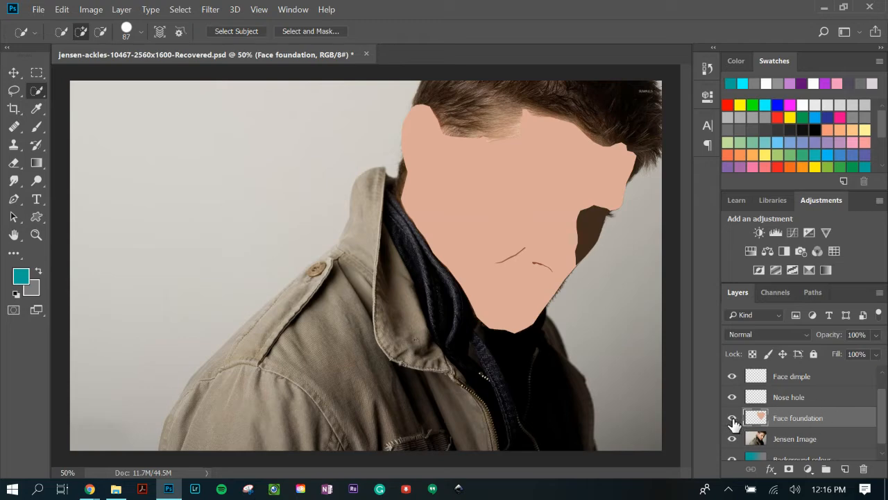
click(732, 417)
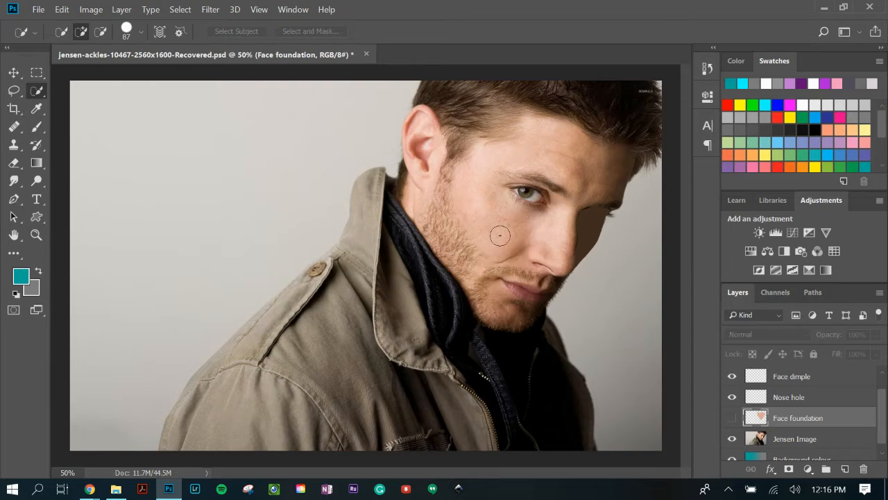
click(732, 417)
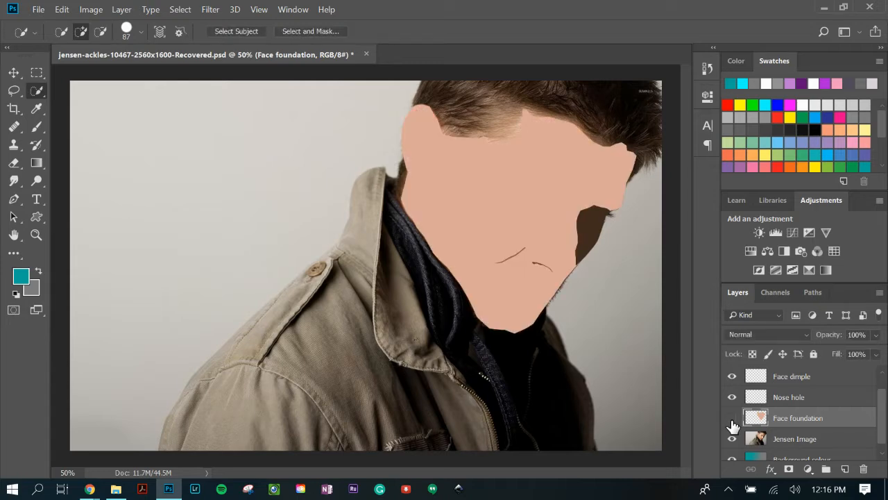
click(732, 419)
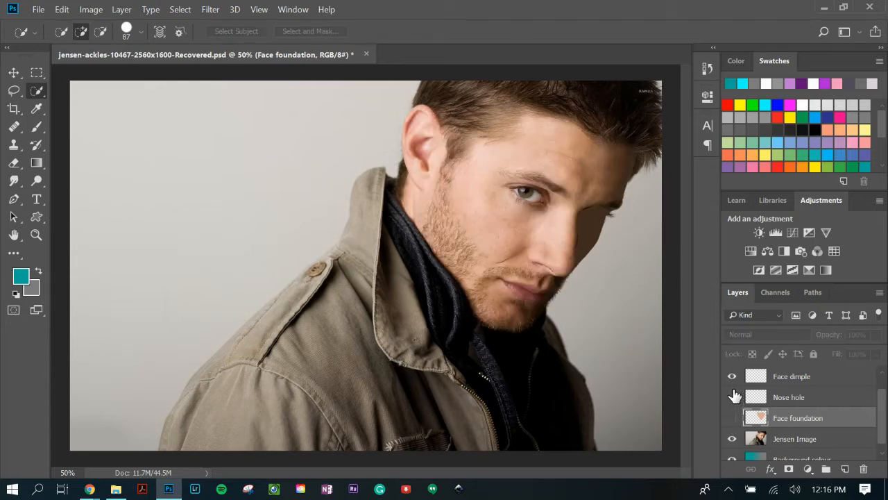
click(733, 378)
drag(734, 380, 734, 423)
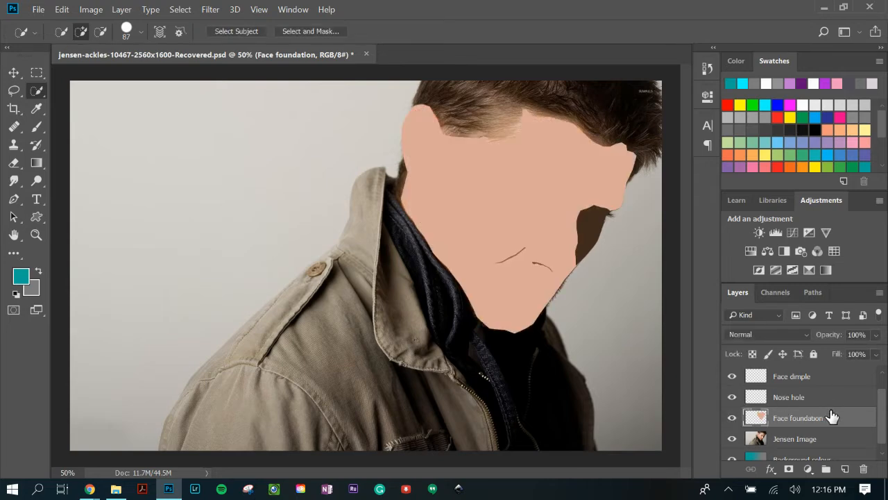
Merge the Nose hole and Face dimple layers into one layer.
click(796, 399)
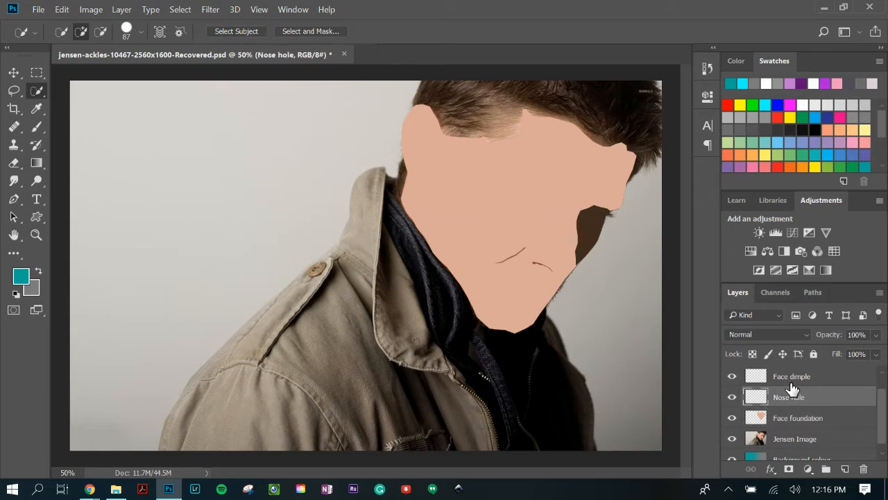
click(732, 375)
shift+click(788, 378)
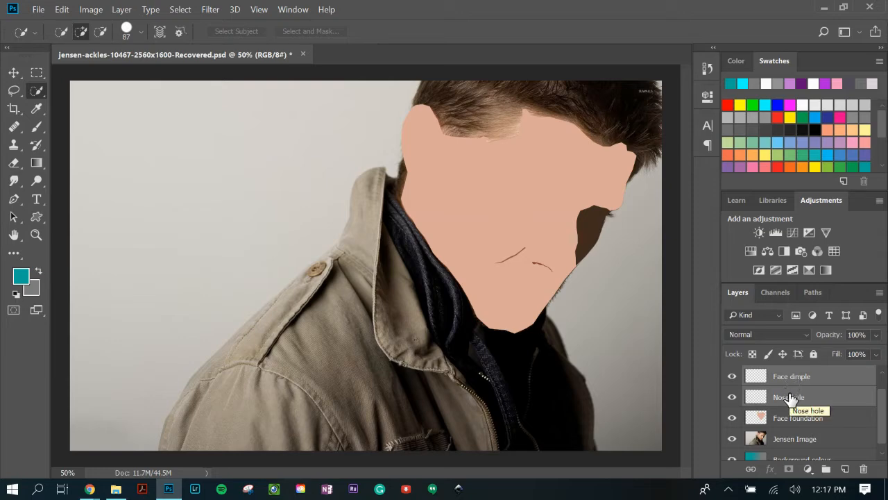
right_click(780, 391)
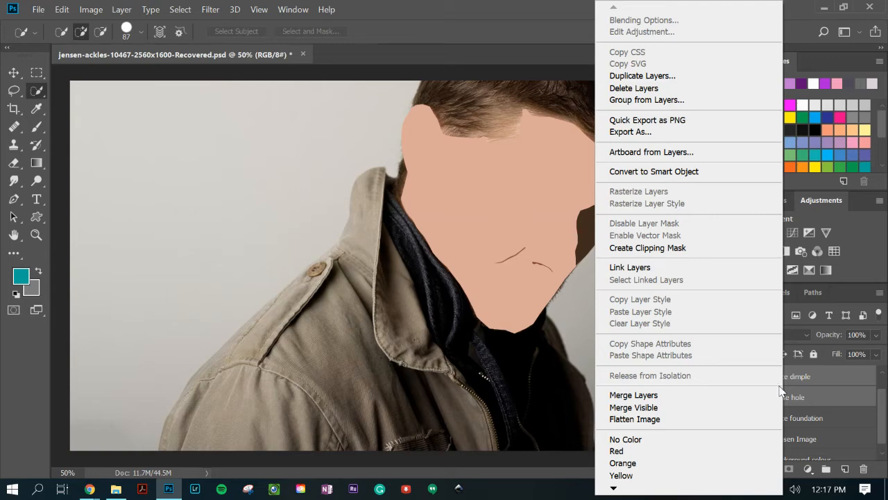
click(655, 397)
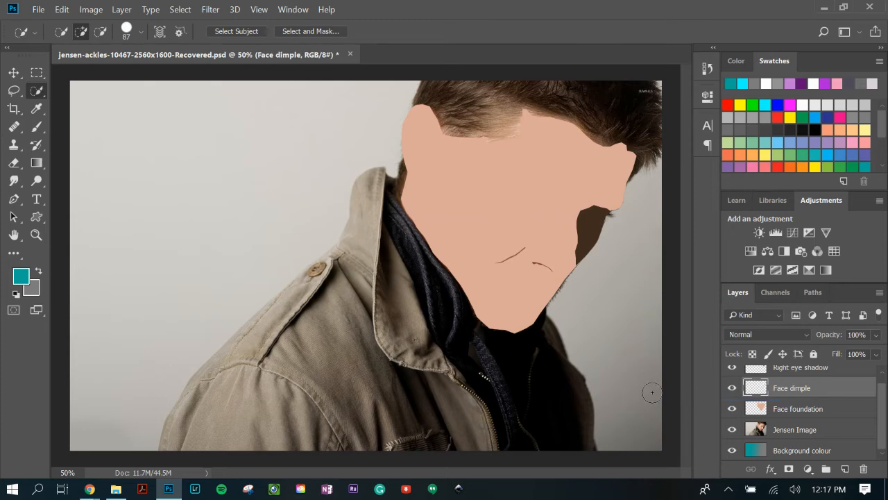
Rename the merged layer as "Face dimple/nose hole".
click(732, 397)
click(732, 397)
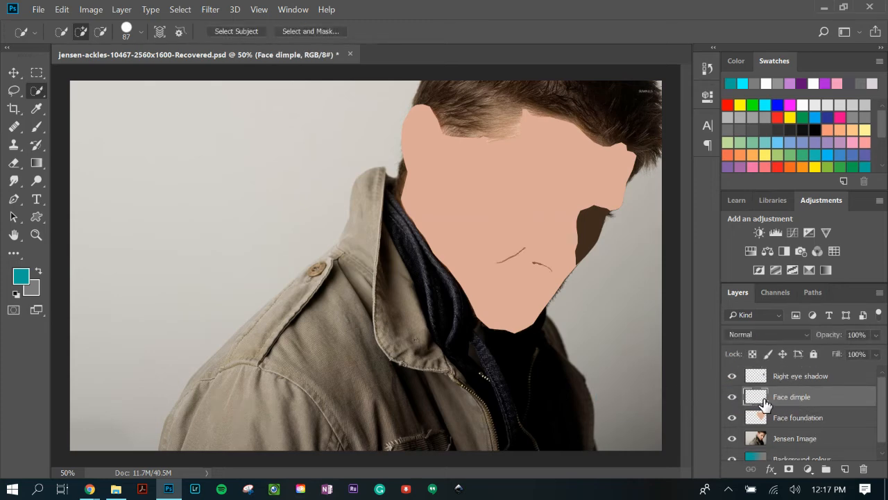
double_click(813, 398)
text(/nose hole)
key(Return)
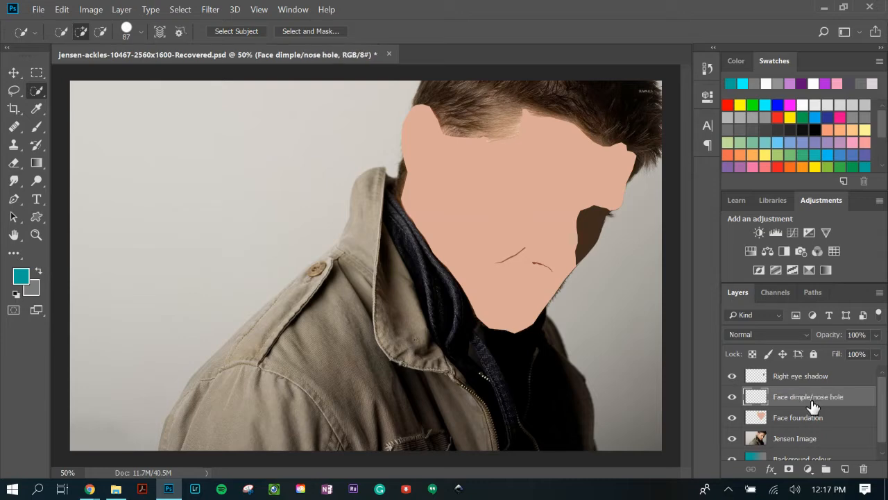
Hide the Face foundation layer to expose the face in the photo beneath it.
scroll(854, 406, down, 1)
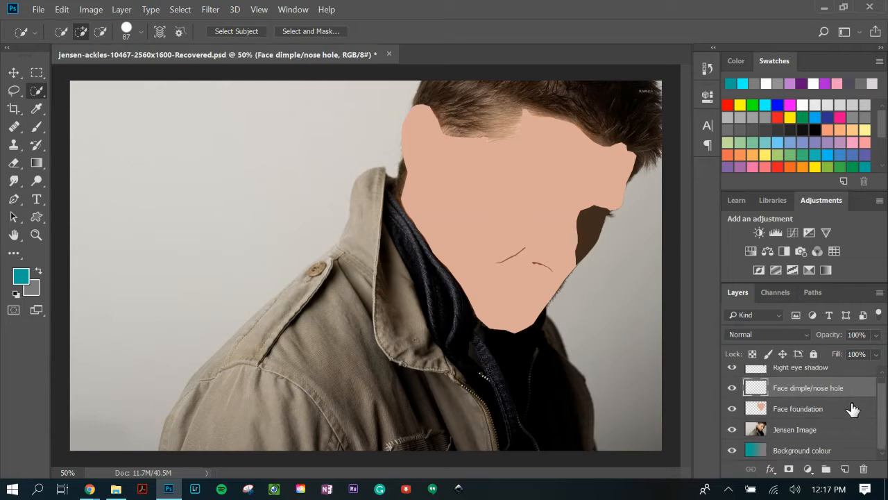
scroll(853, 409, up, 1)
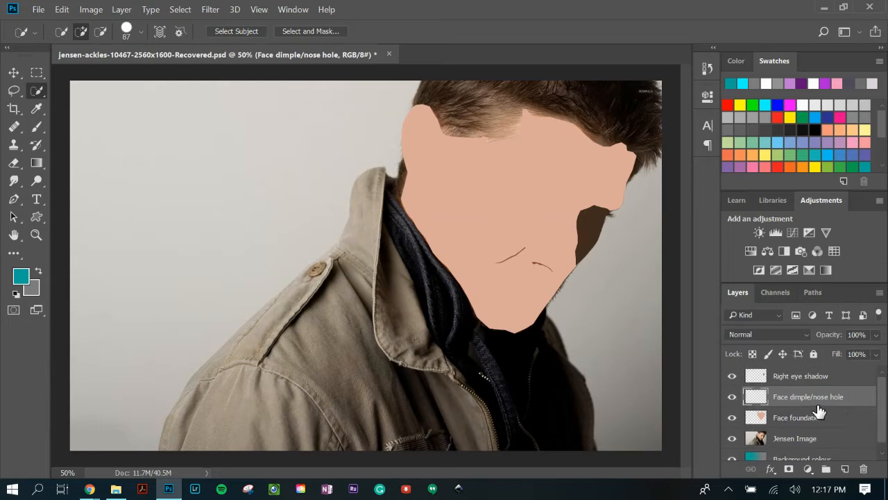
click(731, 397)
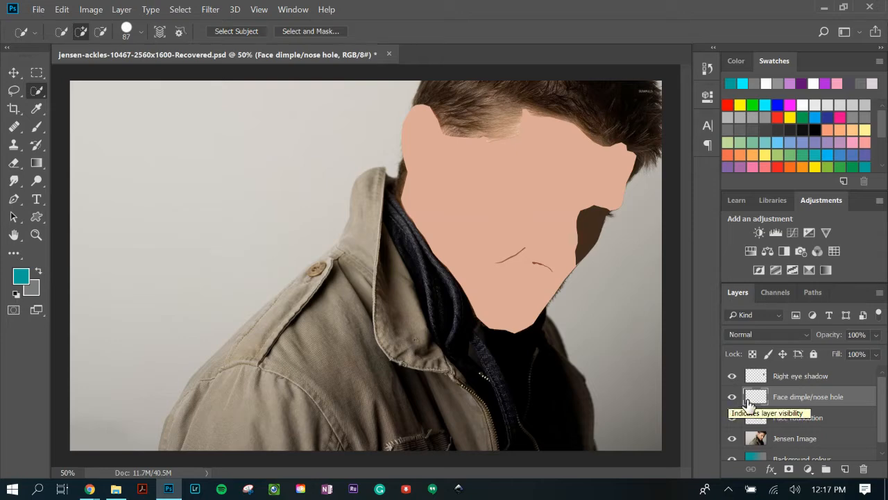
click(730, 421)
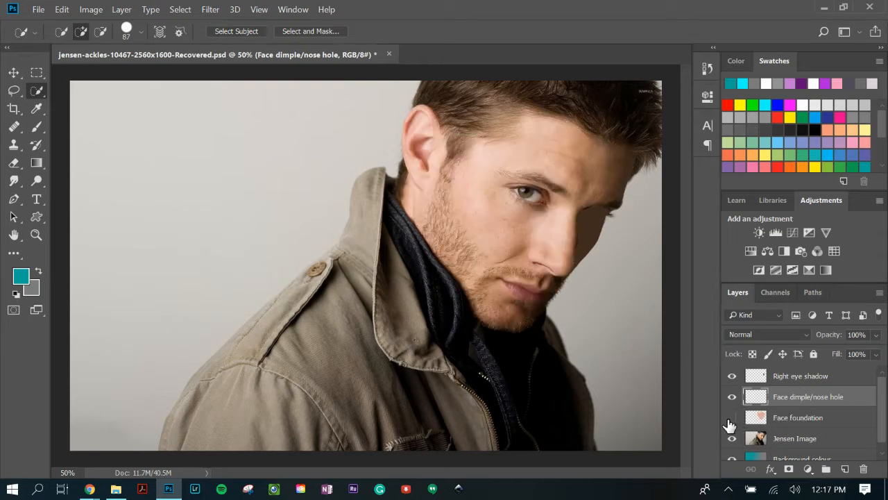
Trace a closed path with the Pen tool around the shaded cheek crease beside the nose at 200% zoom.
click(36, 235)
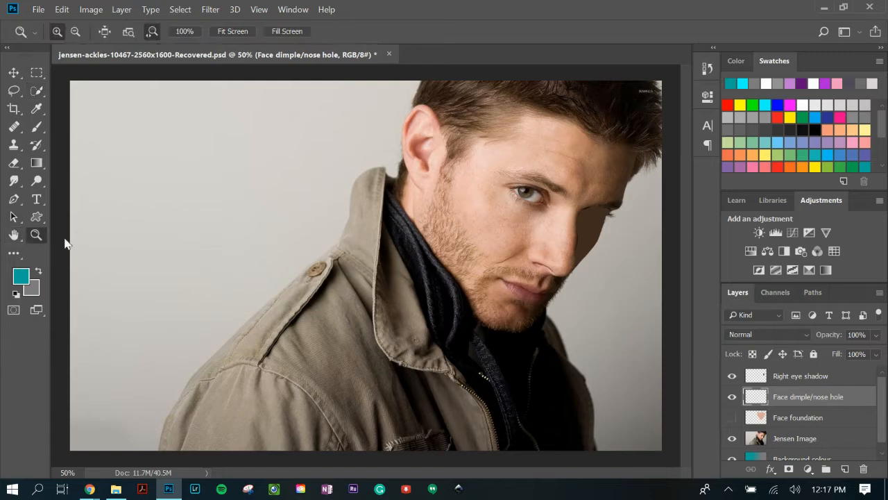
click(513, 259)
click(513, 259)
click(517, 251)
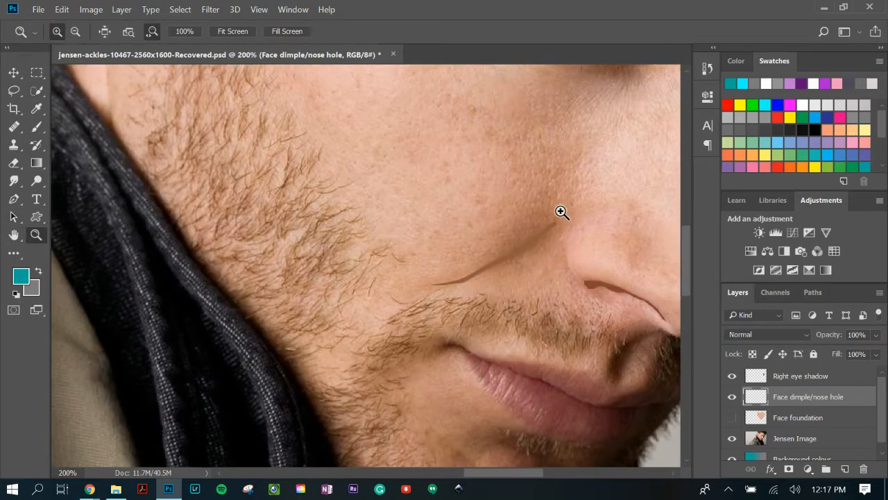
click(13, 198)
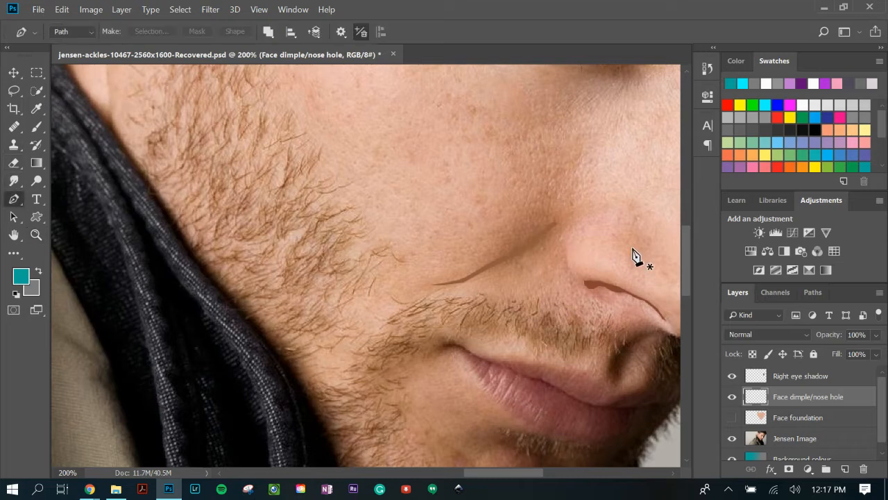
click(549, 208)
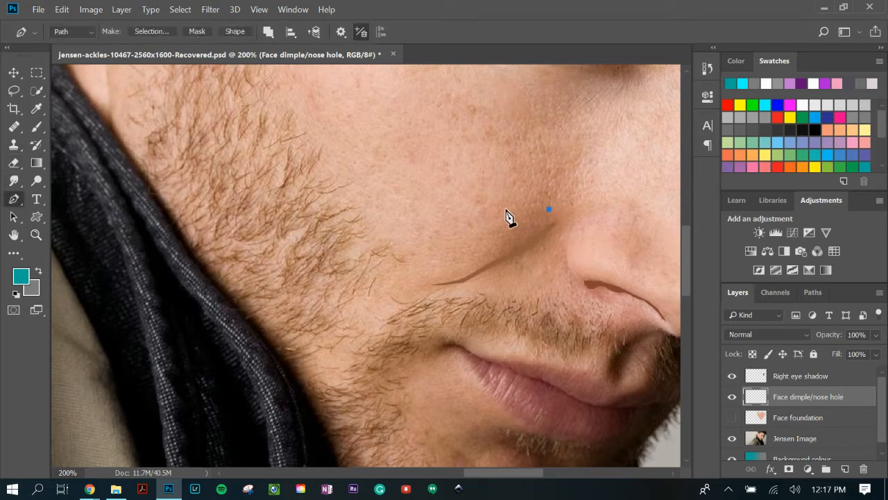
click(521, 209)
click(487, 221)
click(464, 241)
click(458, 262)
click(481, 280)
click(511, 283)
click(531, 270)
click(549, 259)
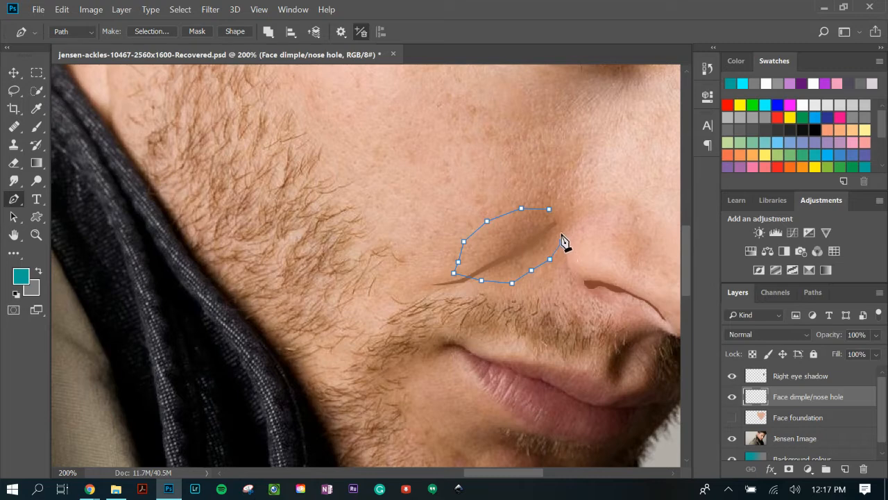
click(562, 242)
click(574, 222)
click(587, 218)
click(586, 209)
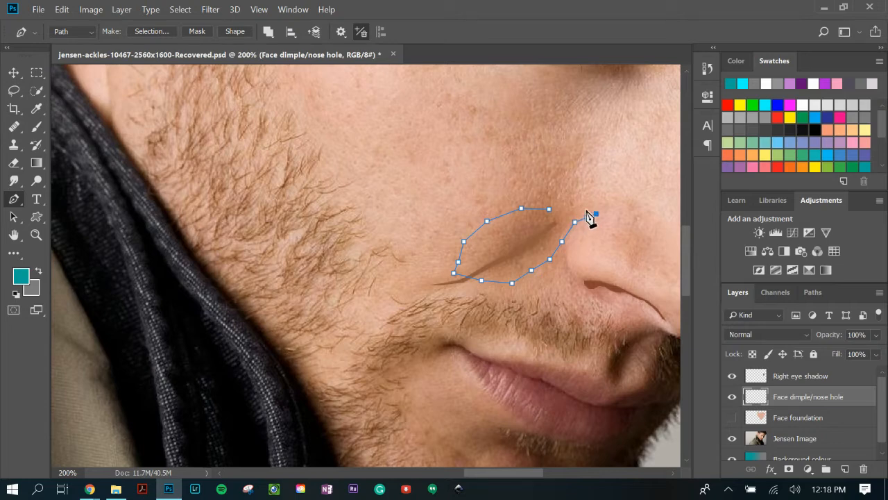
click(549, 209)
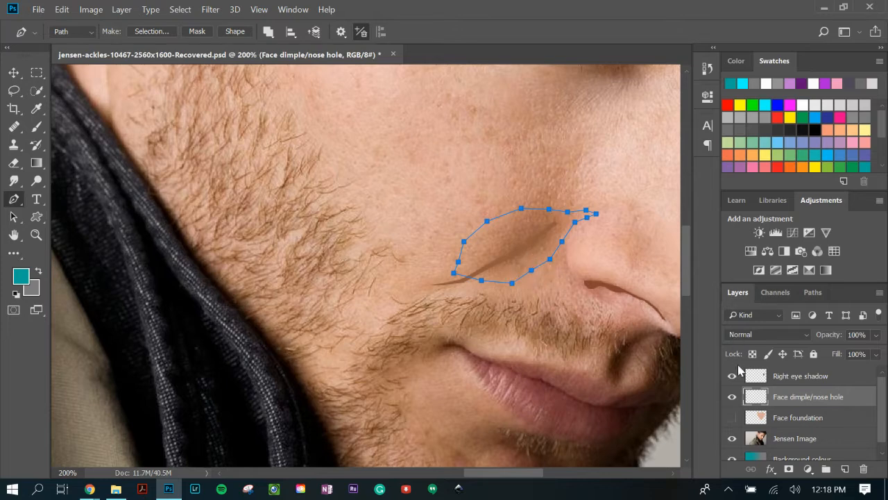
Convert the cheek crease path into a new anti-aliased selection with 0-pixel feather on the Jensen Image layer.
click(820, 440)
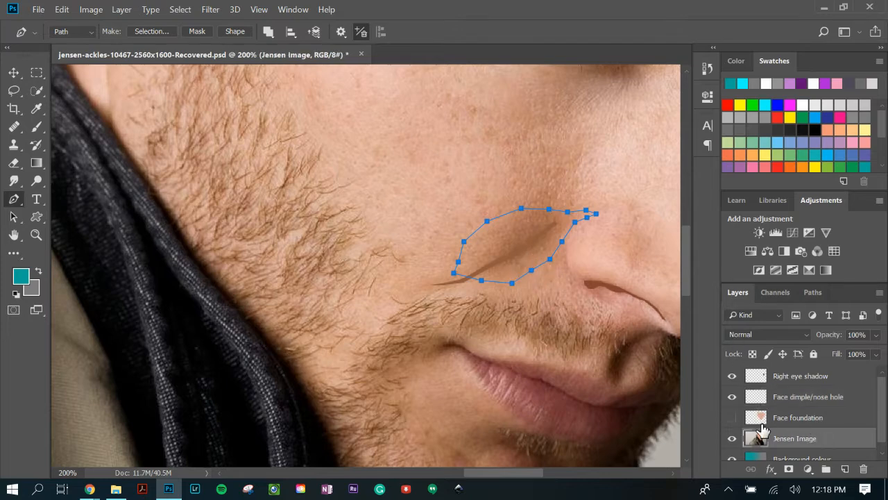
right_click(529, 238)
click(557, 257)
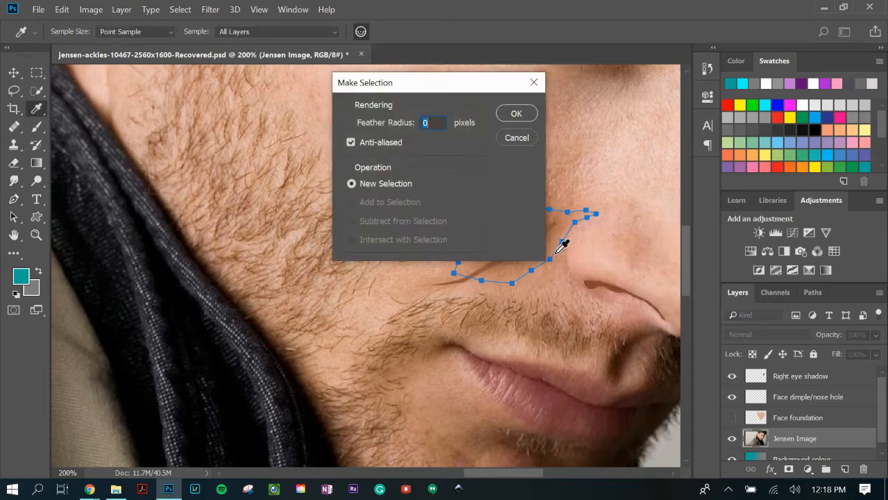
click(516, 113)
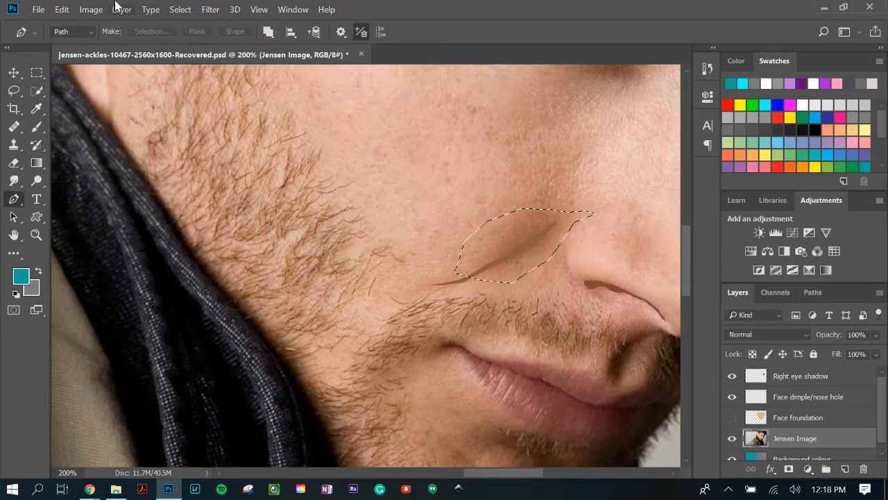
Copy the selected cheek patch from the photo onto a new layer and move it above Face foundation.
click(62, 9)
click(97, 95)
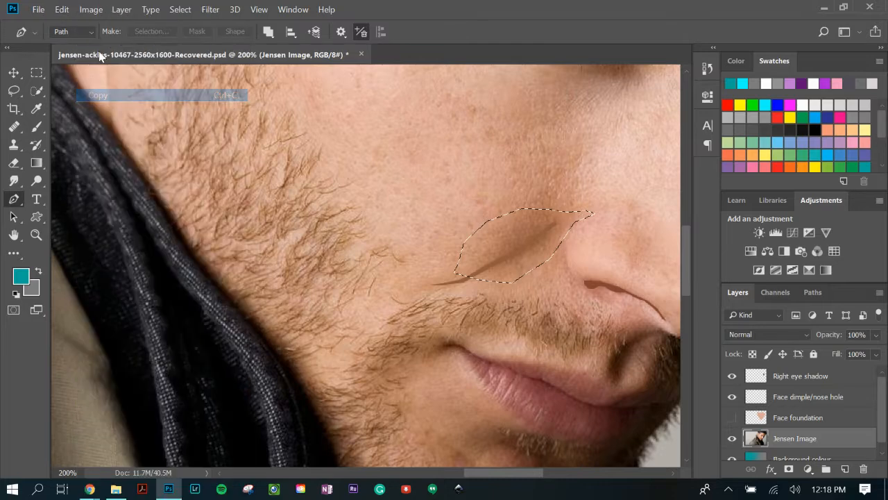
click(120, 9)
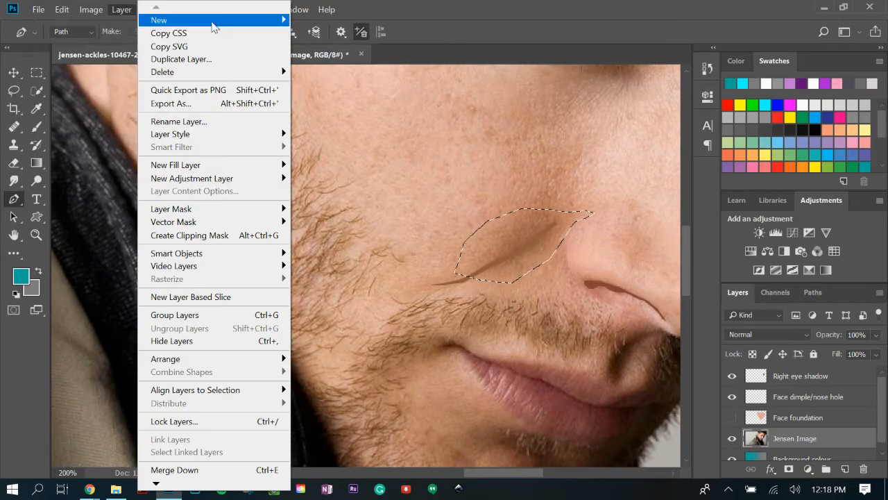
mouse_move(213, 26)
click(55, 115)
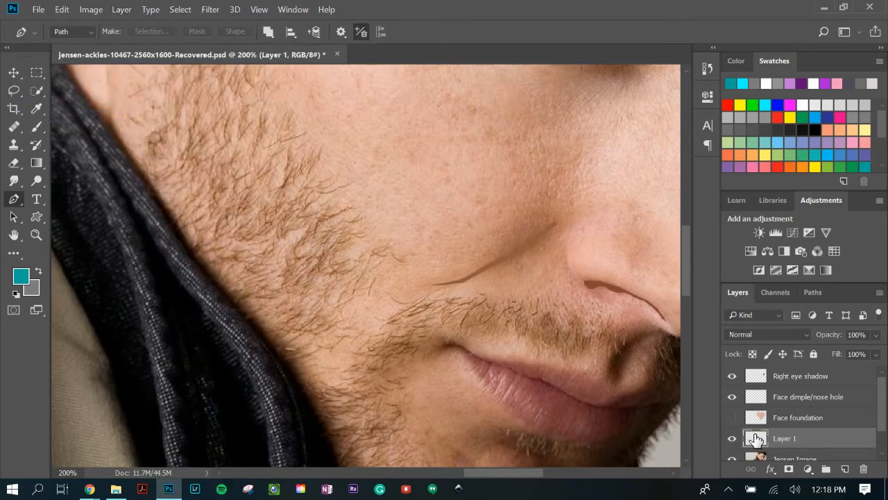
drag(763, 438, 750, 418)
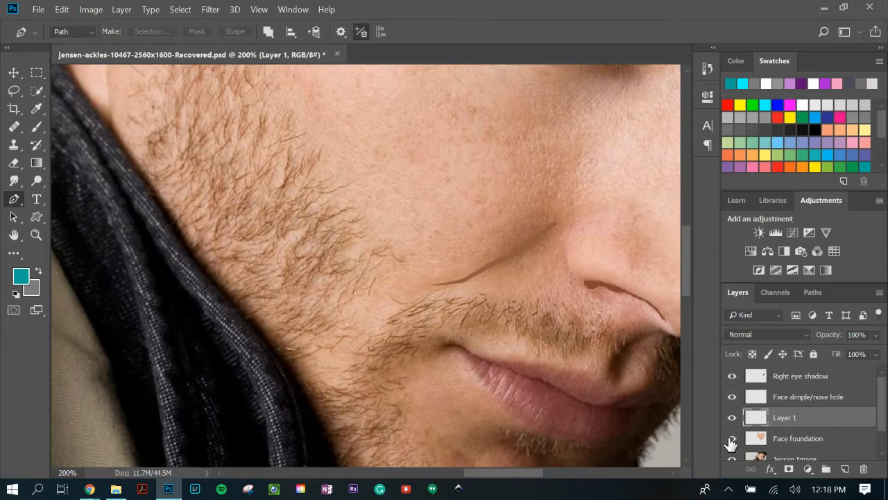
Show the Face foundation layer and select the copied cheek patch on Layer 1 with the Quick Selection tool.
click(731, 438)
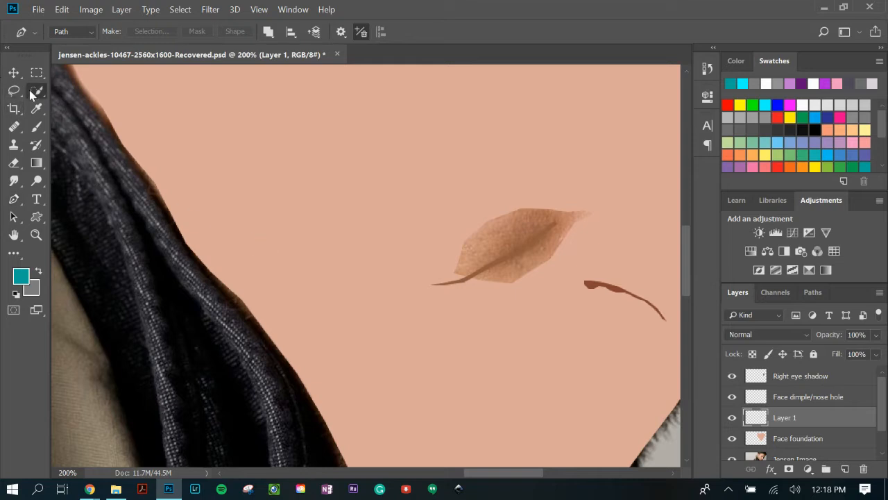
click(33, 93)
click(732, 439)
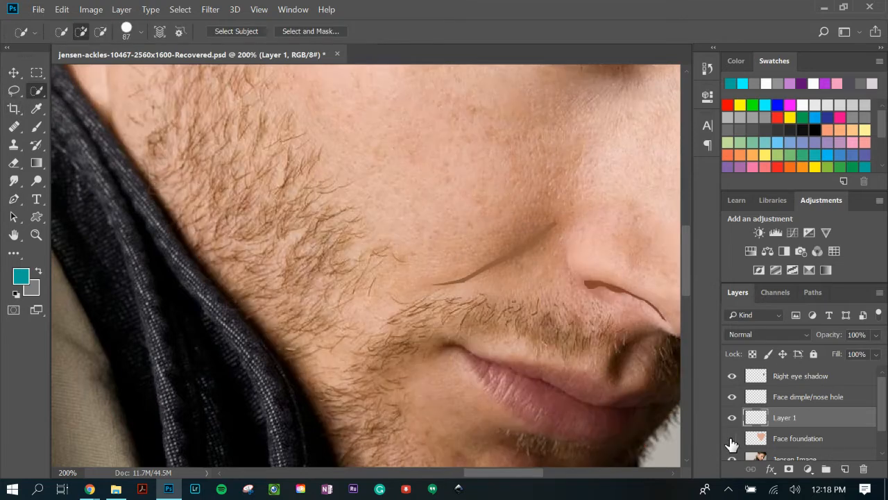
click(732, 438)
mouse_move(565, 278)
mouse_down()
mouse_move(475, 182)
mouse_move(457, 230)
mouse_move(531, 258)
mouse_up()
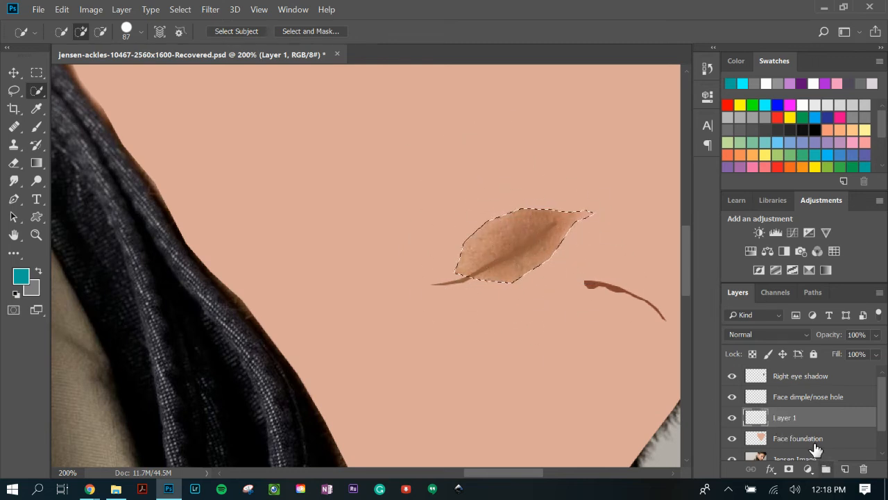
Fill the selected cheek patch with the skin shadow colour #c58a6c sampled from it, in Normal mode at 100% opacity.
right_click(507, 234)
click(533, 394)
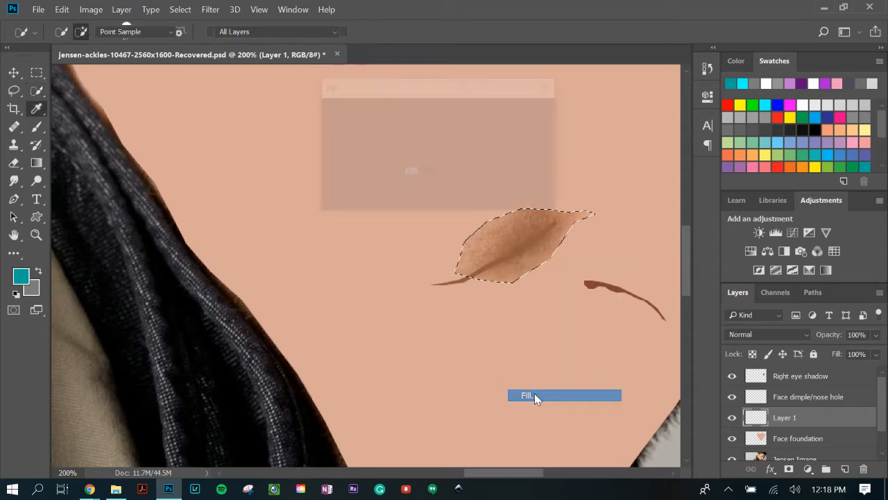
click(448, 111)
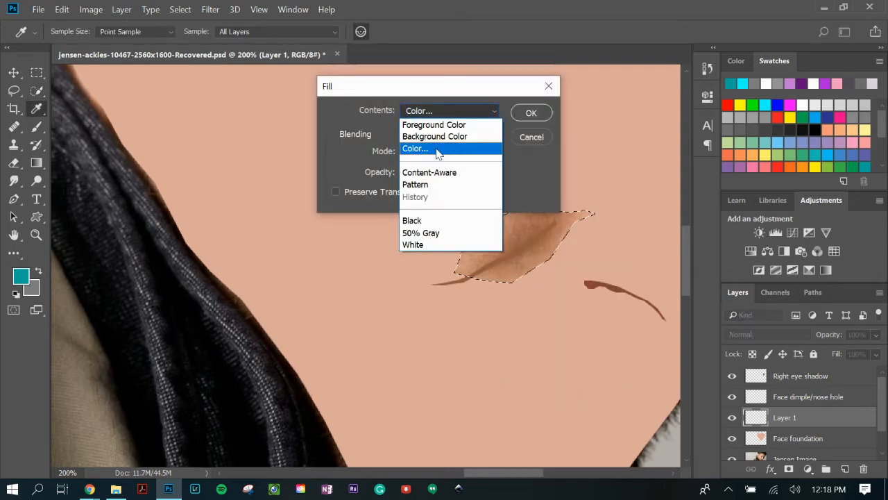
click(437, 149)
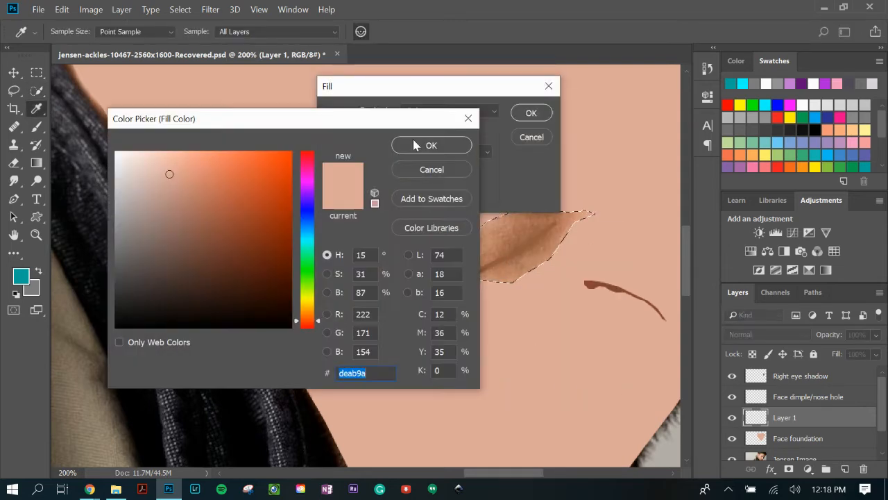
click(508, 225)
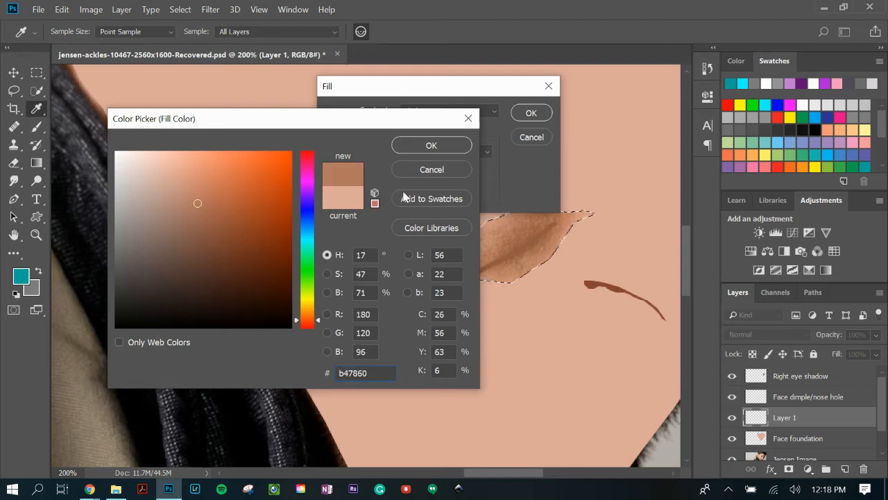
click(519, 219)
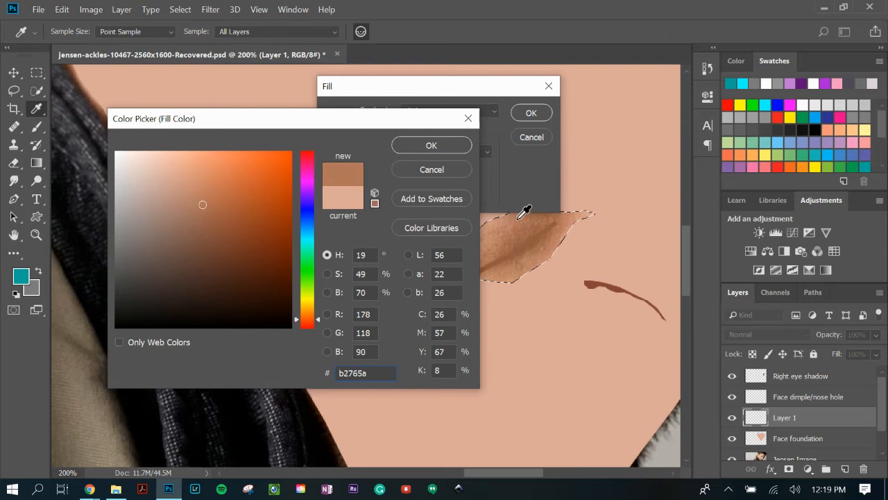
click(514, 221)
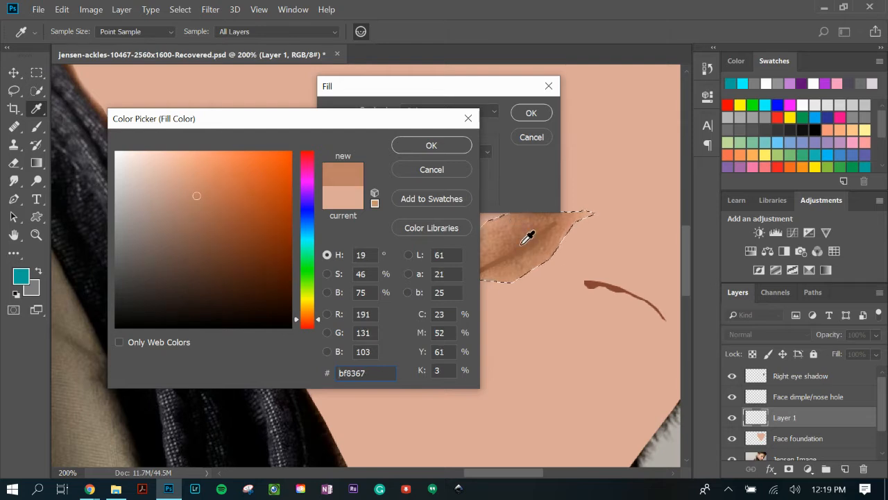
click(511, 275)
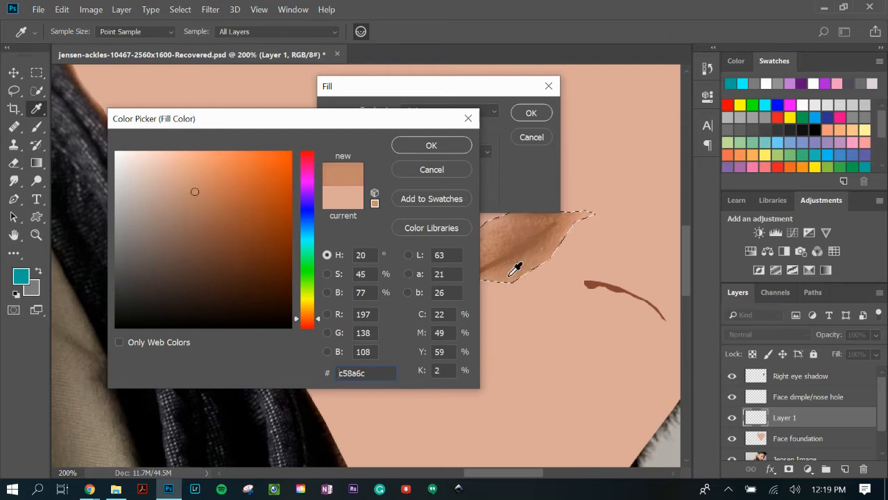
click(442, 145)
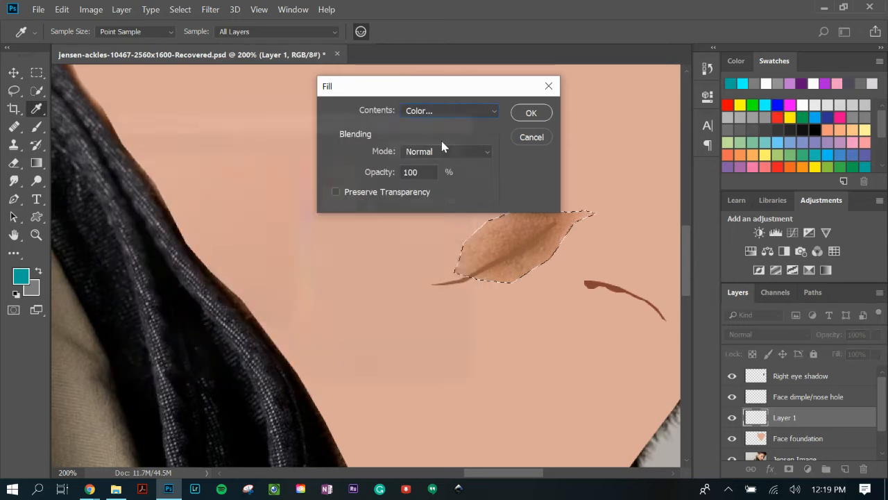
click(528, 113)
key(w)
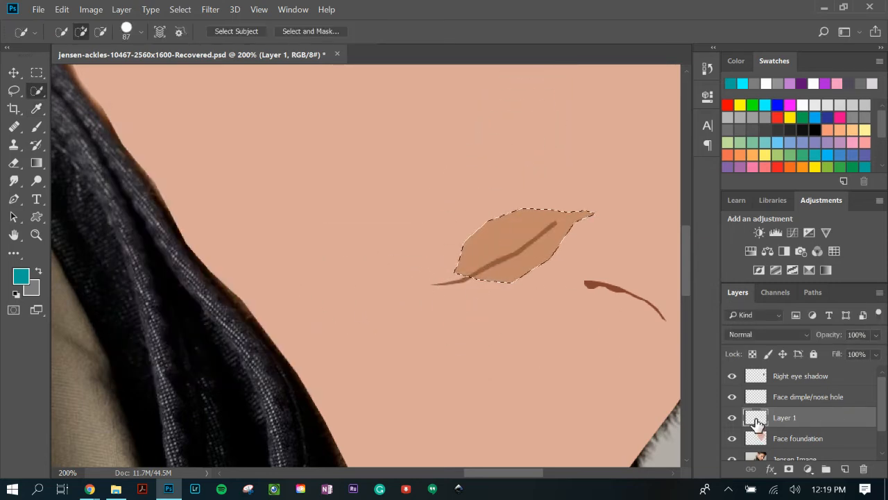
Hide the Face foundation layer to expose the photo and clear the cheek patch selection.
click(734, 438)
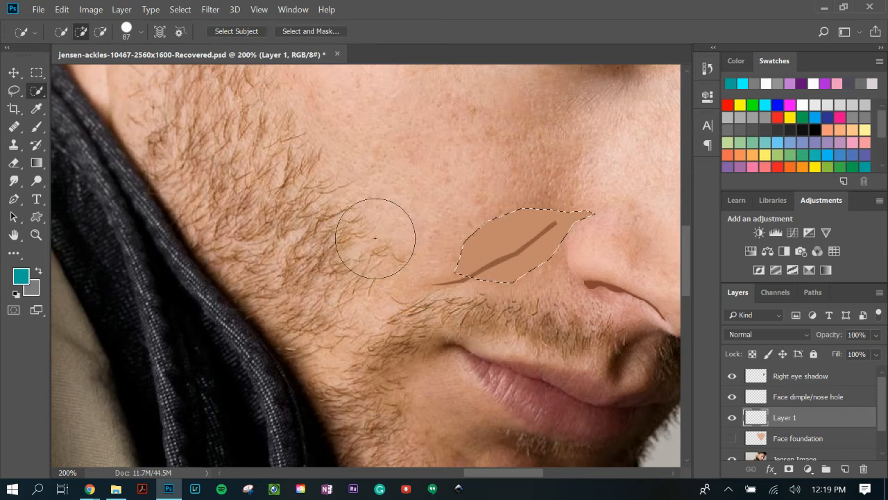
click(15, 201)
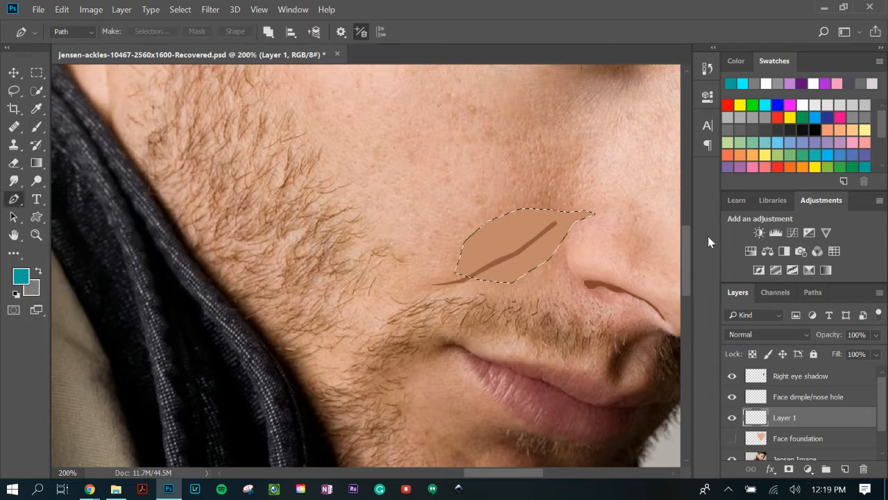
click(178, 8)
click(194, 36)
Trace a closed Pen path along the narrow shadow curving around the edge of the nostril and under it.
click(560, 243)
click(563, 268)
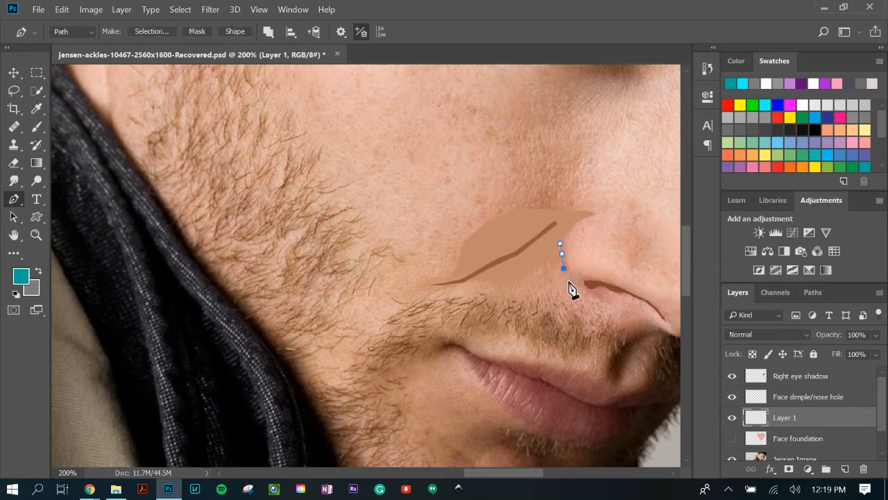
click(569, 281)
click(577, 289)
click(615, 295)
click(592, 285)
click(563, 258)
click(560, 243)
right_click(576, 282)
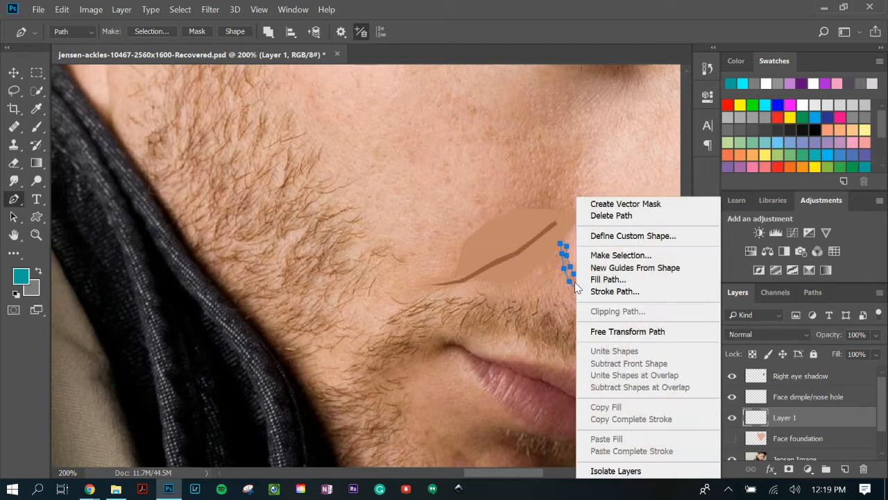
click(567, 279)
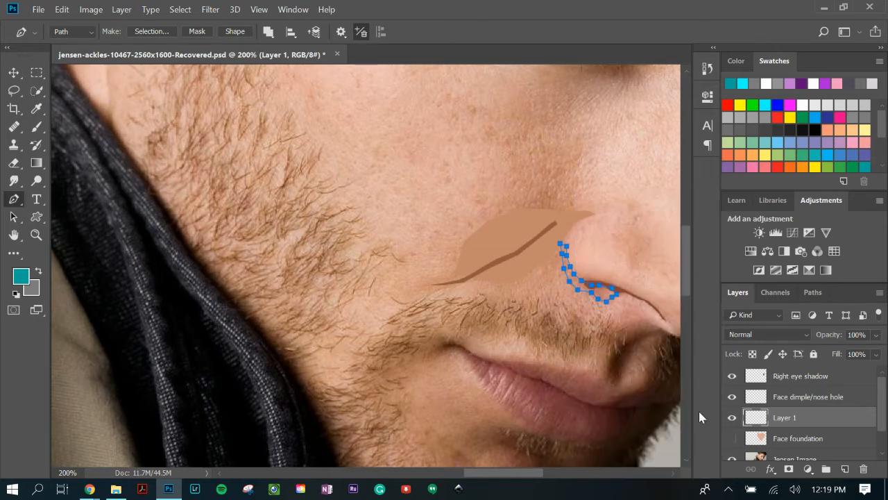
Convert the nostril shadow path into a new anti-aliased selection with 0-pixel feather on the Jensen Image layer.
click(793, 444)
click(791, 457)
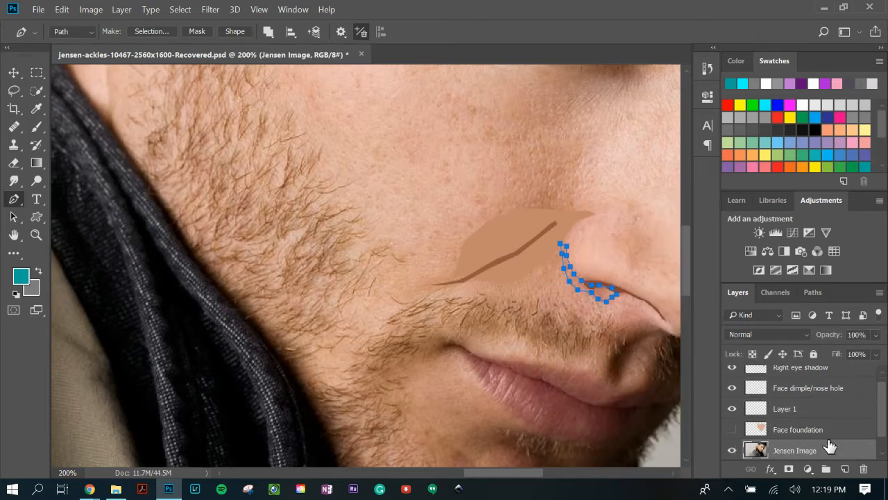
right_click(605, 298)
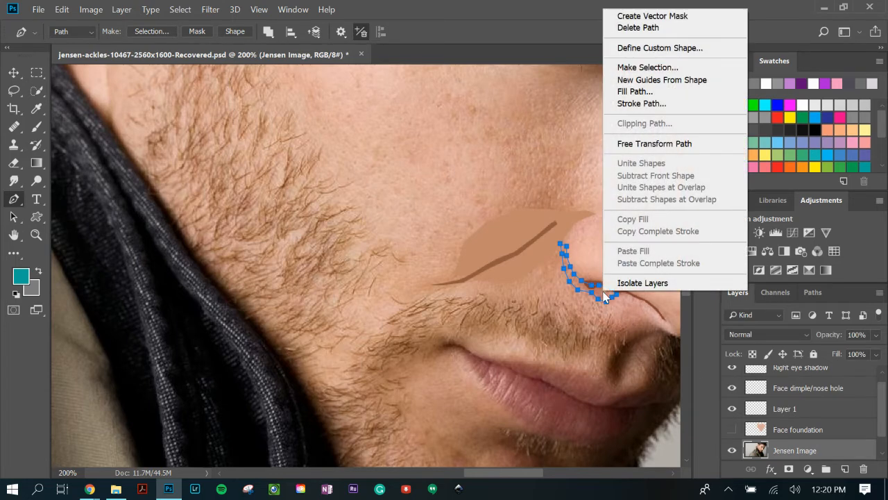
click(647, 67)
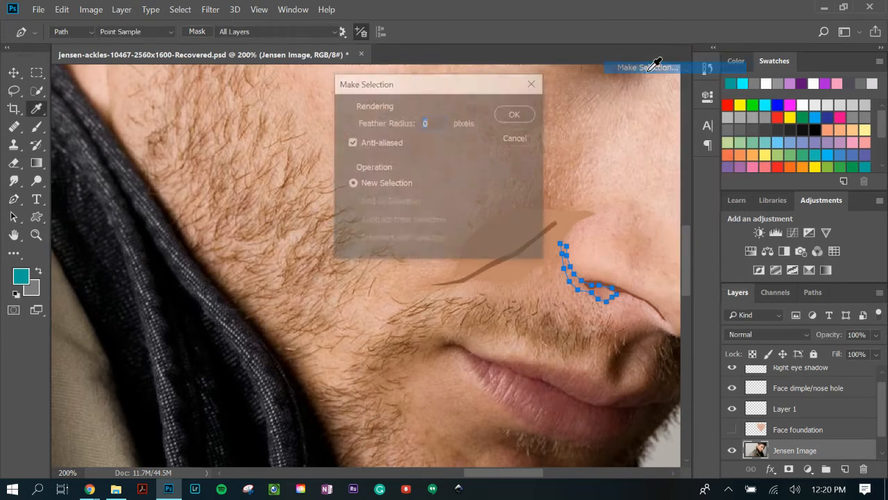
click(517, 113)
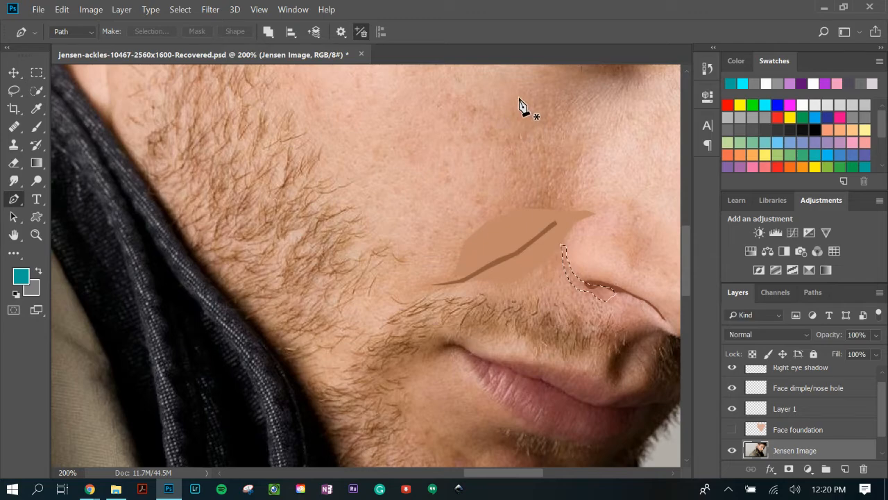
Copy the selected nostril shadow from the Jensen Image layer onto its own new layer.
click(62, 9)
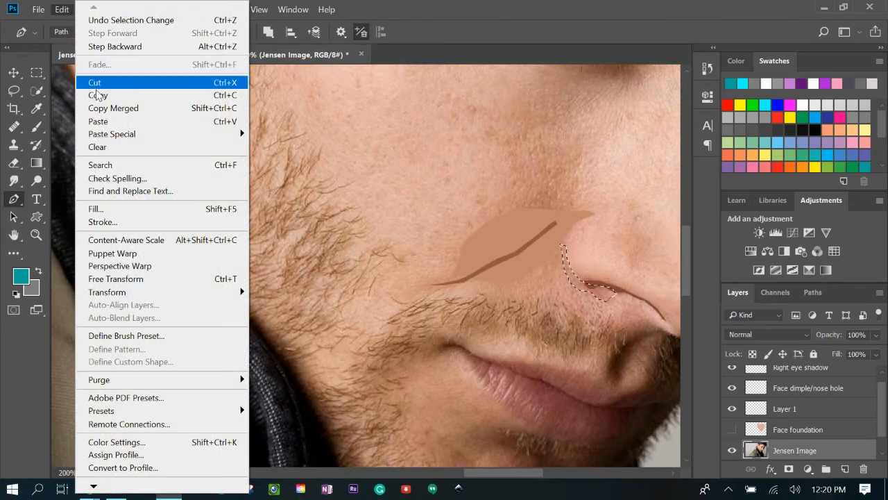
click(104, 93)
click(121, 10)
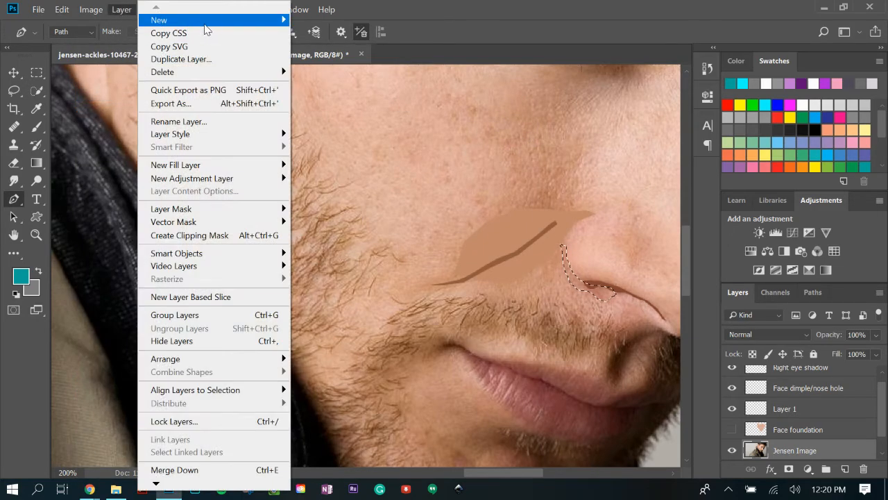
mouse_move(146, 21)
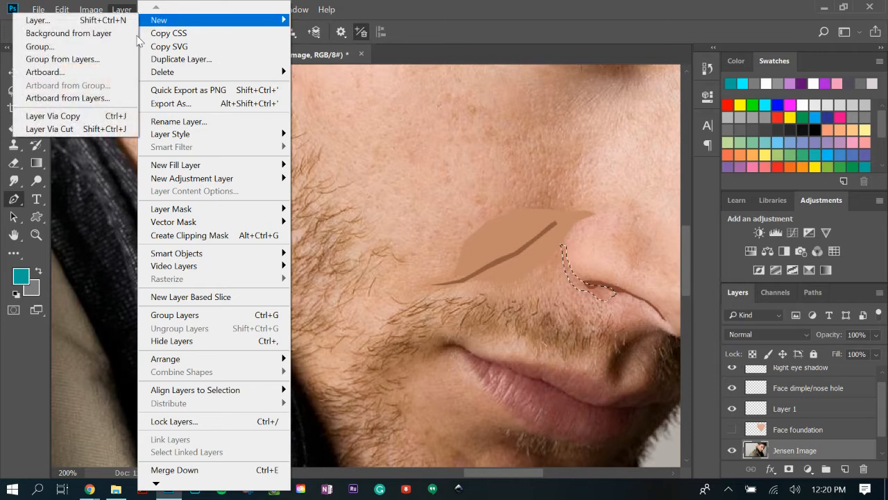
click(65, 118)
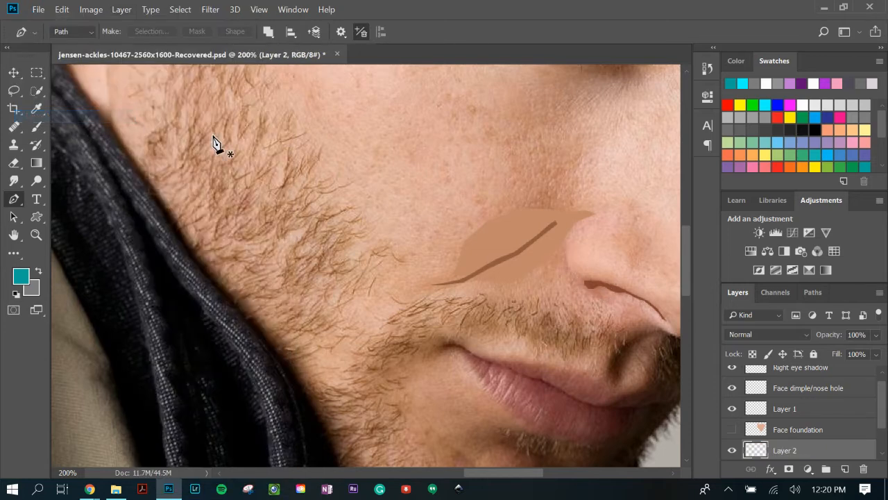
Show the Face foundation layer again and move the copied nostril shadow layer directly above it.
click(732, 430)
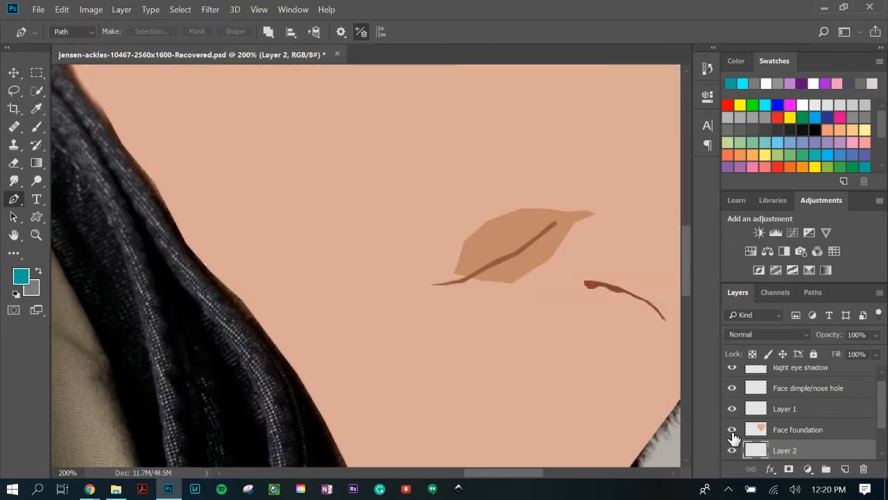
drag(787, 451, 785, 428)
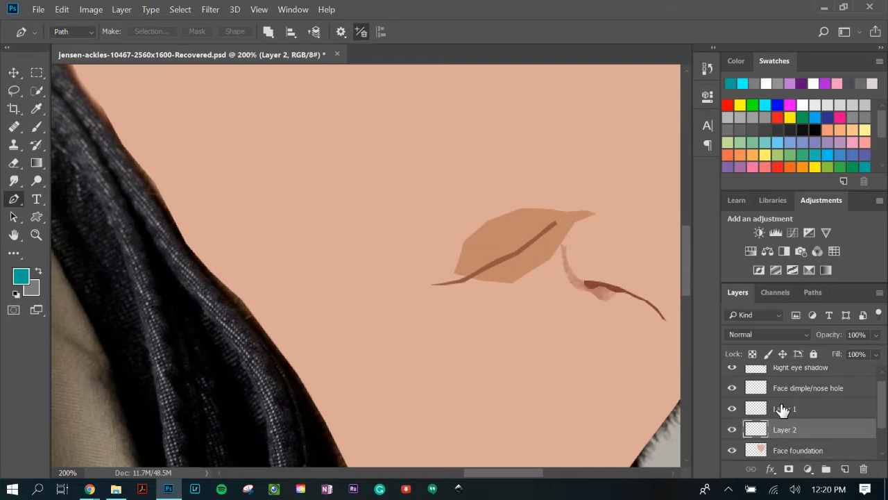
click(732, 429)
click(731, 430)
Quick-select the nostril shadow on Layer 2 and fill it with the colour #c58373 sampled from it, in Normal mode at 100% opacity.
click(36, 90)
mouse_move(545, 257)
mouse_down()
mouse_move(555, 239)
mouse_move(647, 285)
mouse_up()
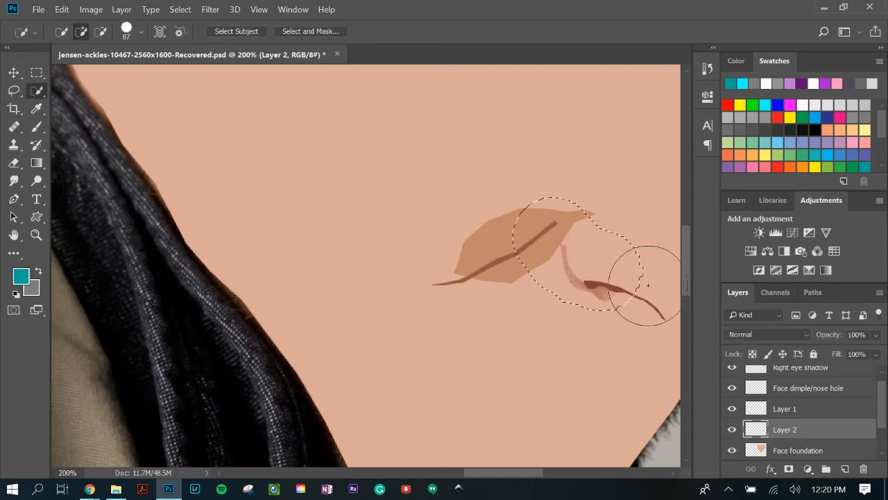
right_click(575, 283)
click(600, 198)
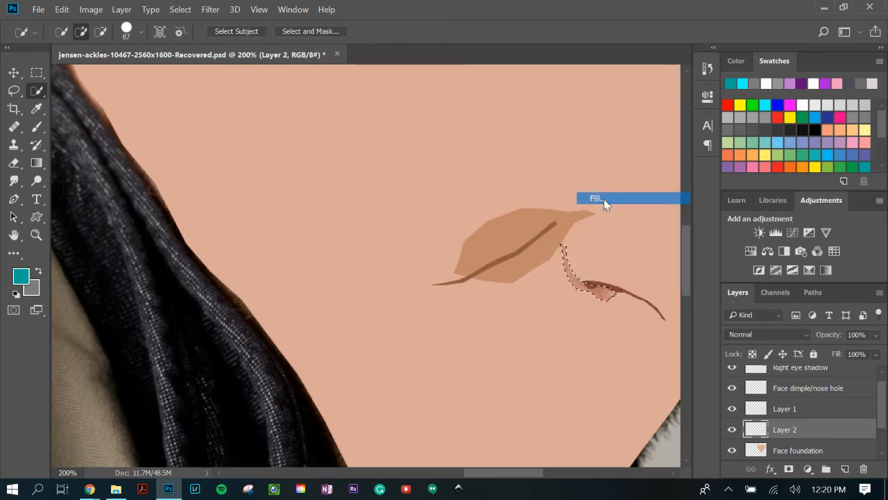
click(463, 111)
click(439, 148)
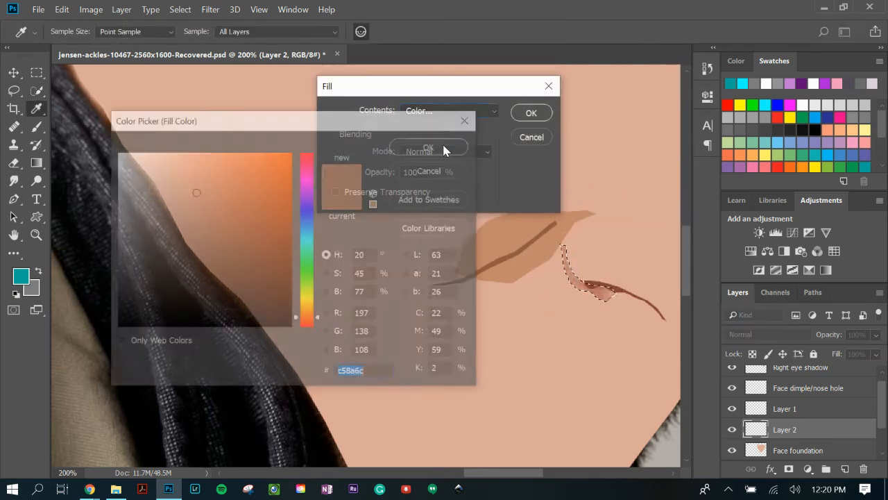
click(584, 276)
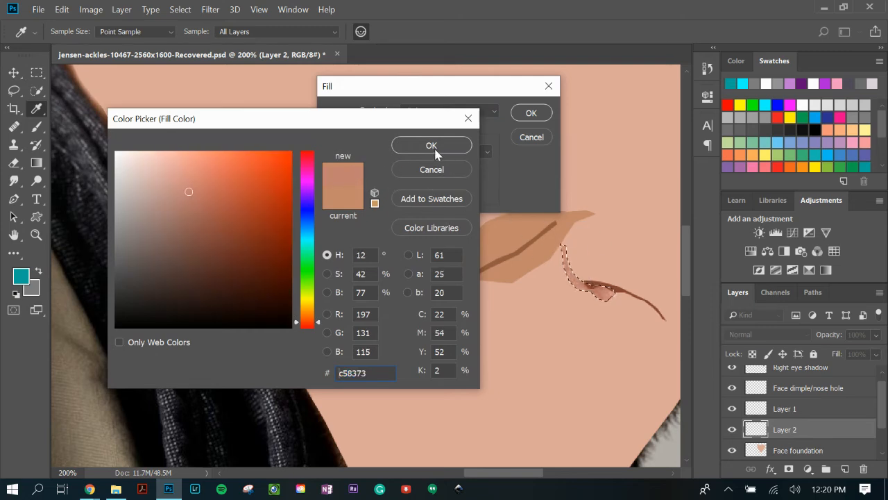
click(432, 145)
click(532, 113)
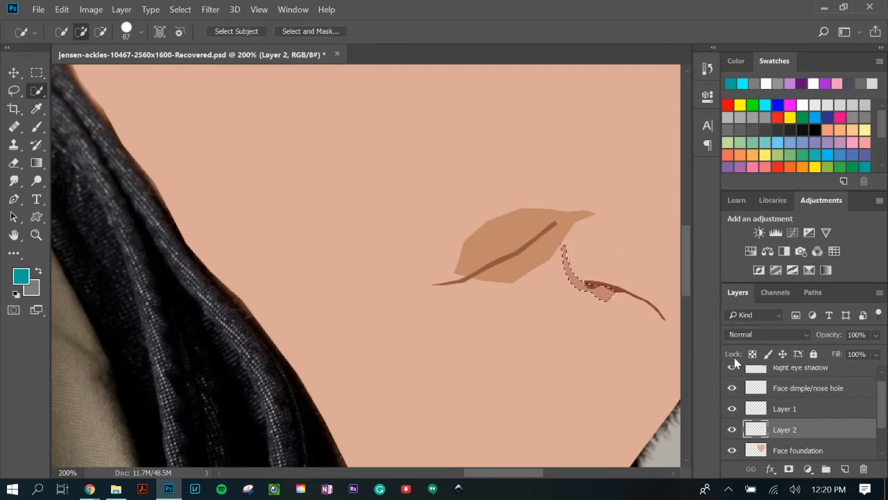
click(734, 430)
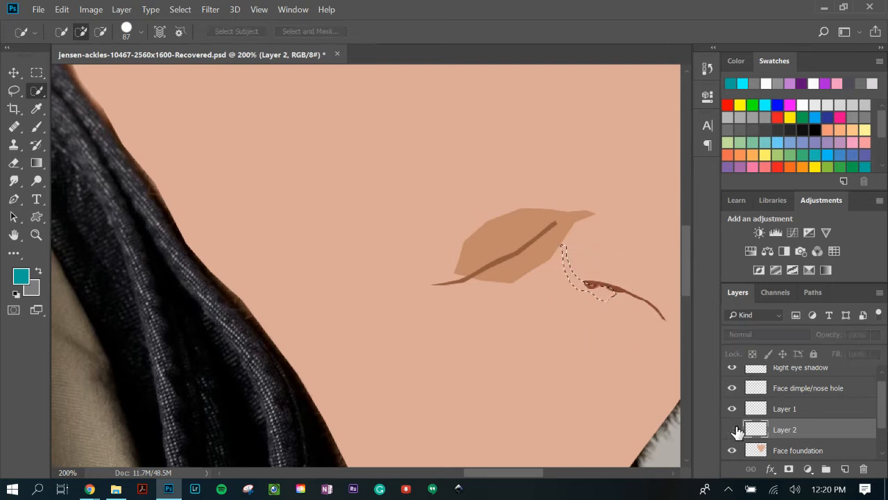
click(734, 430)
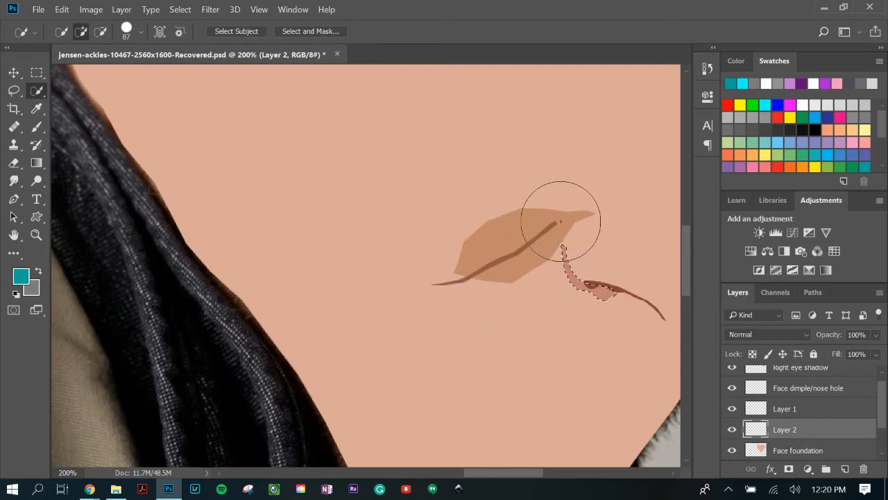
click(15, 200)
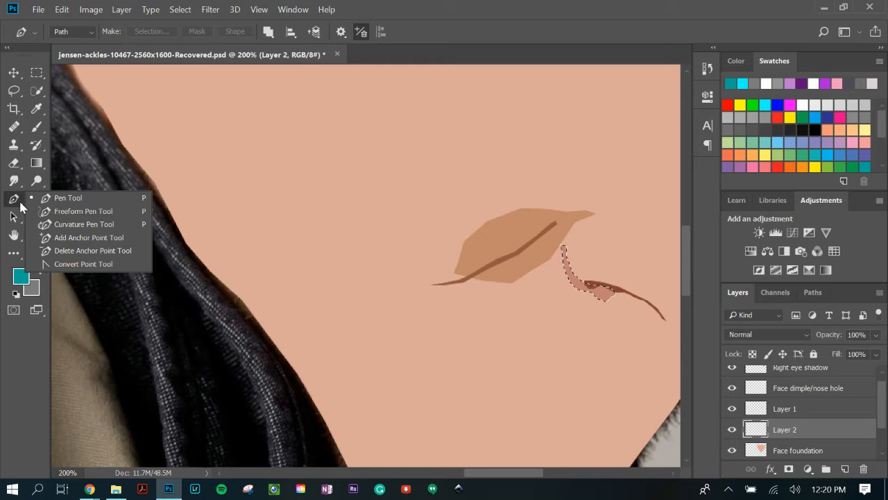
click(21, 203)
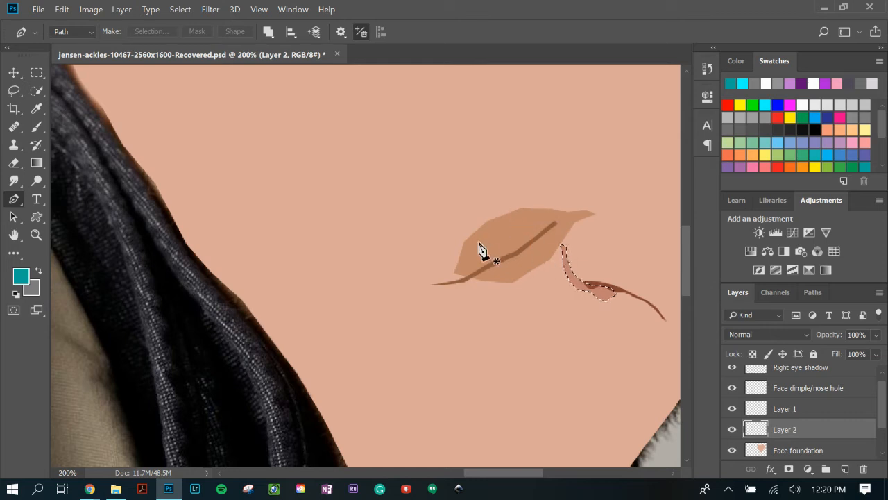
click(732, 409)
click(732, 408)
click(14, 162)
click(60, 166)
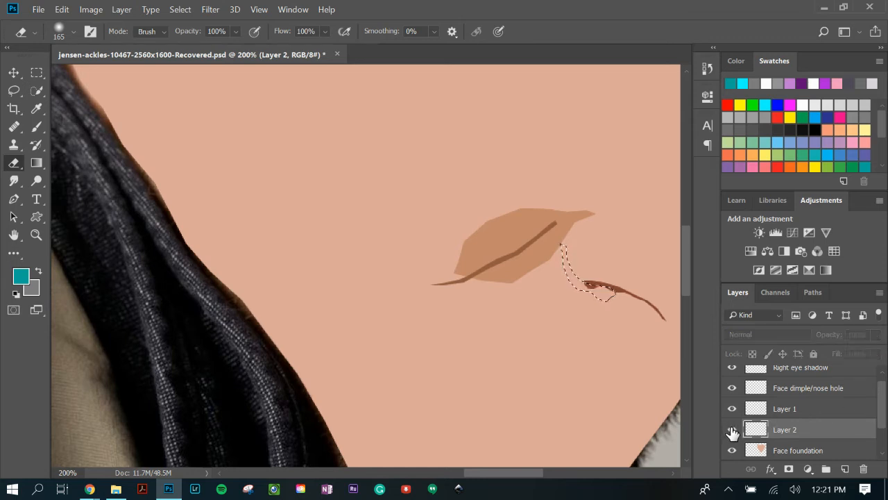
click(707, 68)
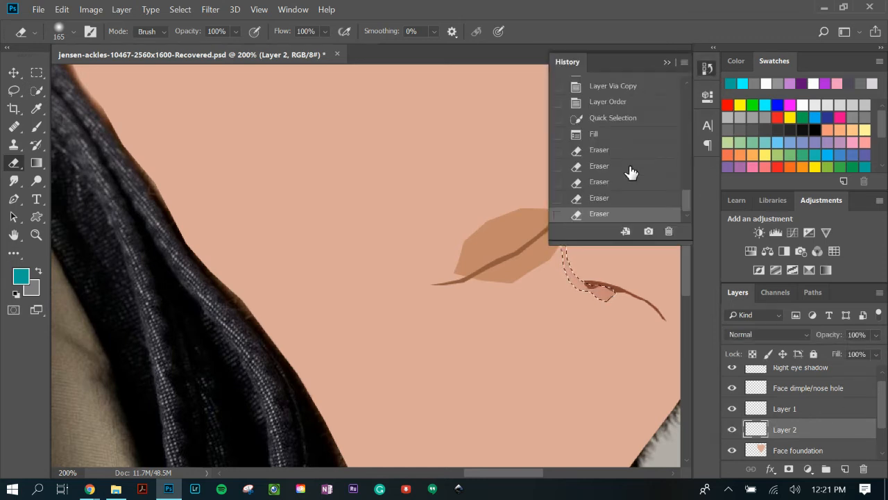
click(614, 134)
click(757, 414)
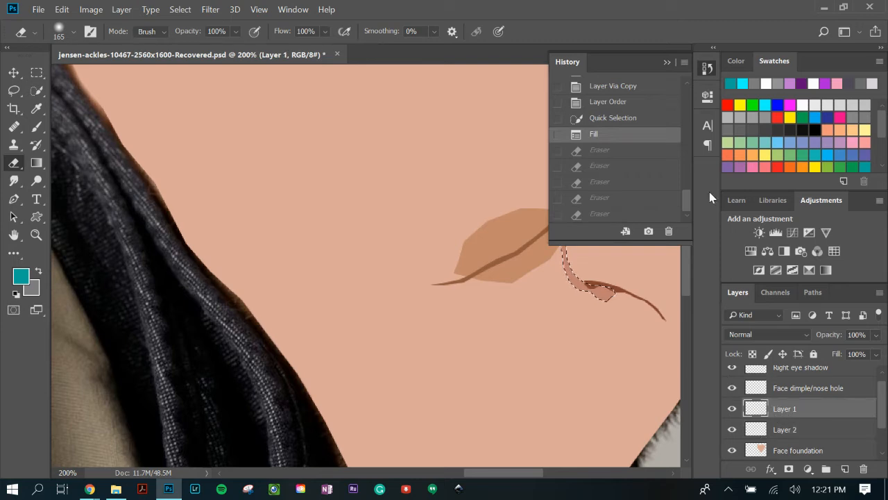
click(666, 63)
Rename the nostril shadow layer, Layer 2, as "Pink nose".
click(791, 430)
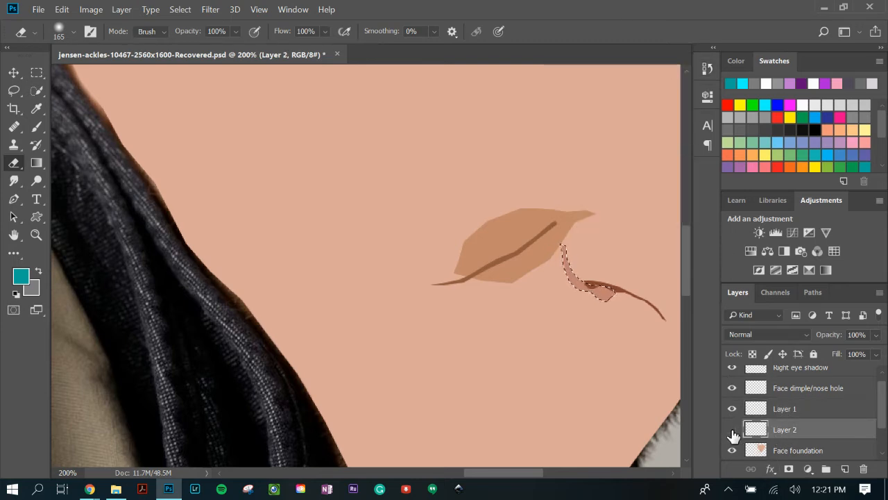
click(732, 430)
double_click(763, 430)
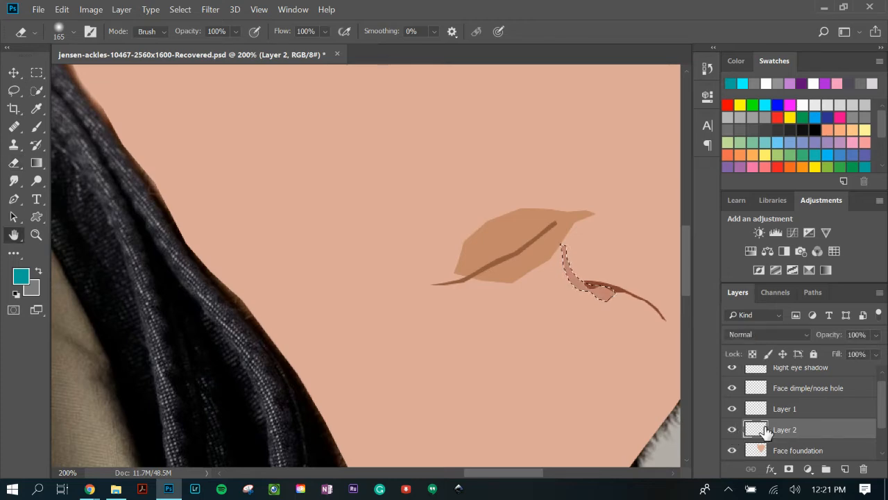
click(668, 93)
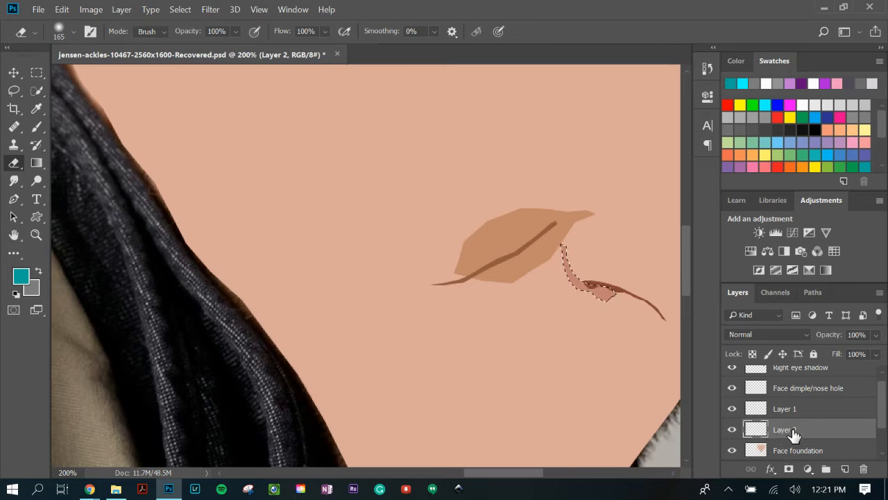
right_click(794, 433)
click(806, 427)
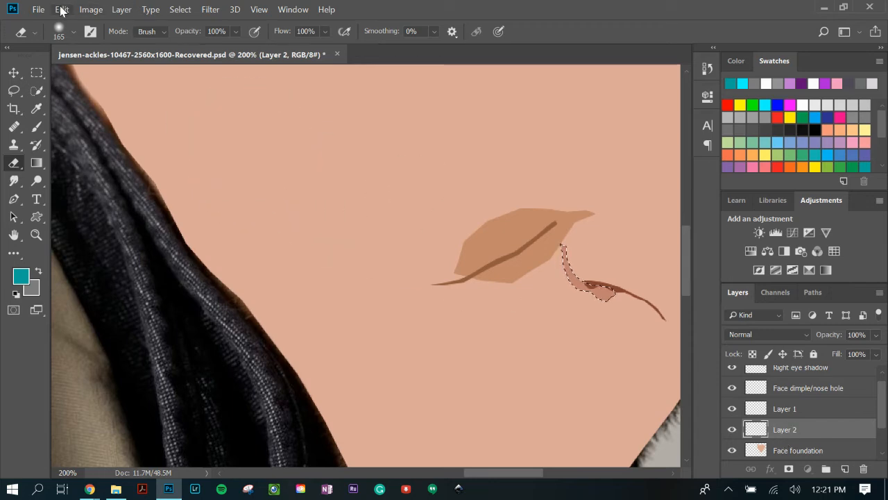
click(122, 10)
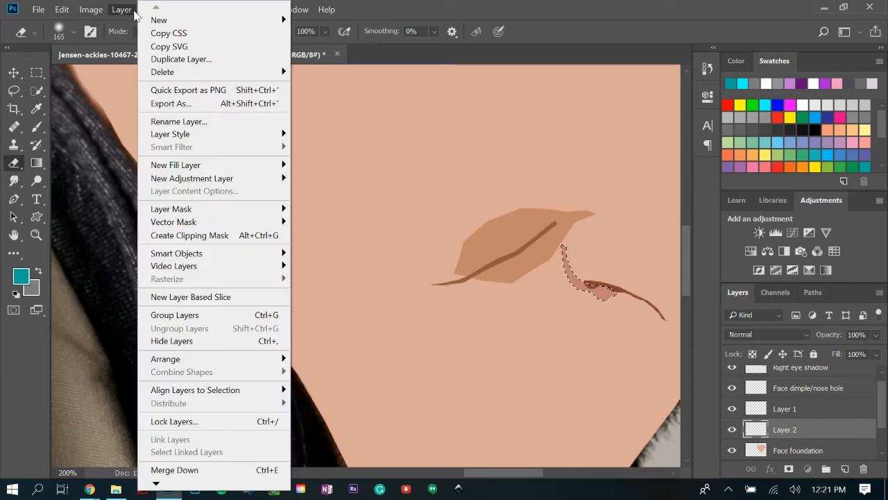
click(200, 122)
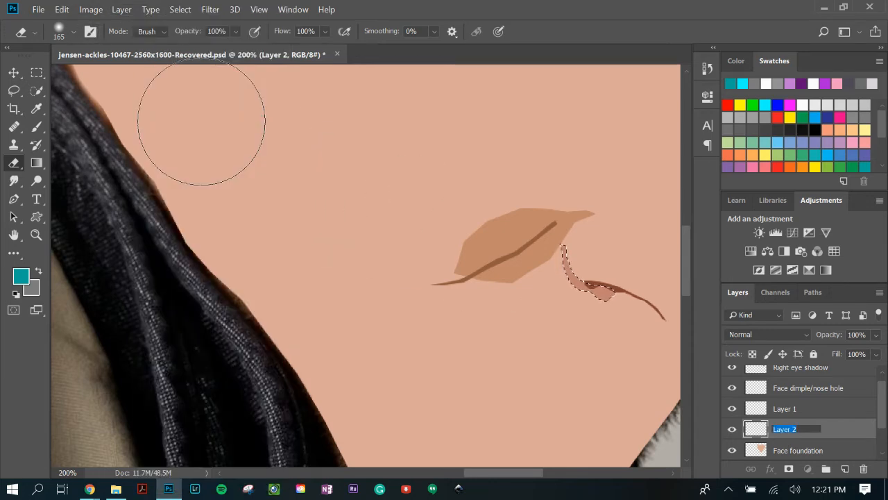
text(Pink)
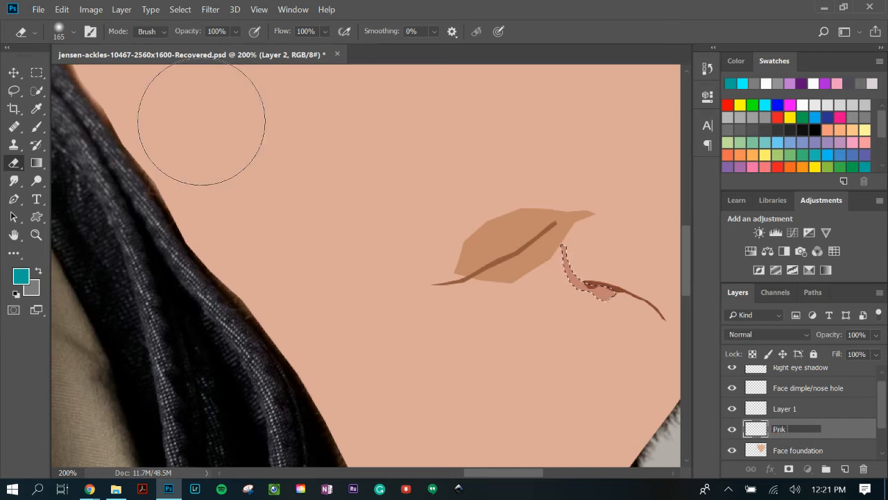
text( nose)
key(Return)
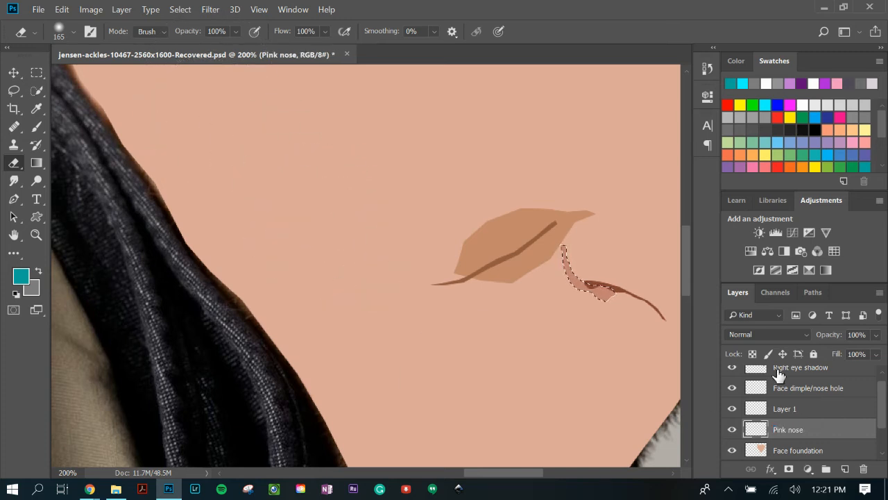
Rename the cheek patch layer, Layer 1, as "Shadow dimple".
click(812, 417)
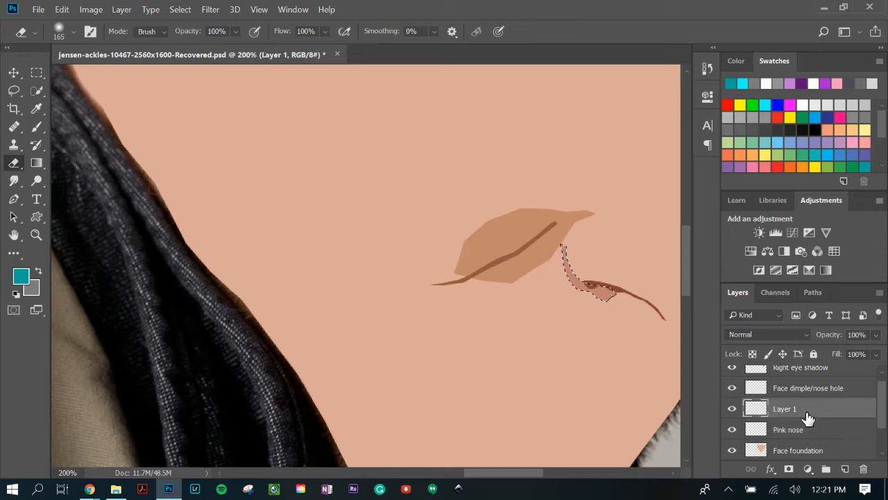
click(732, 408)
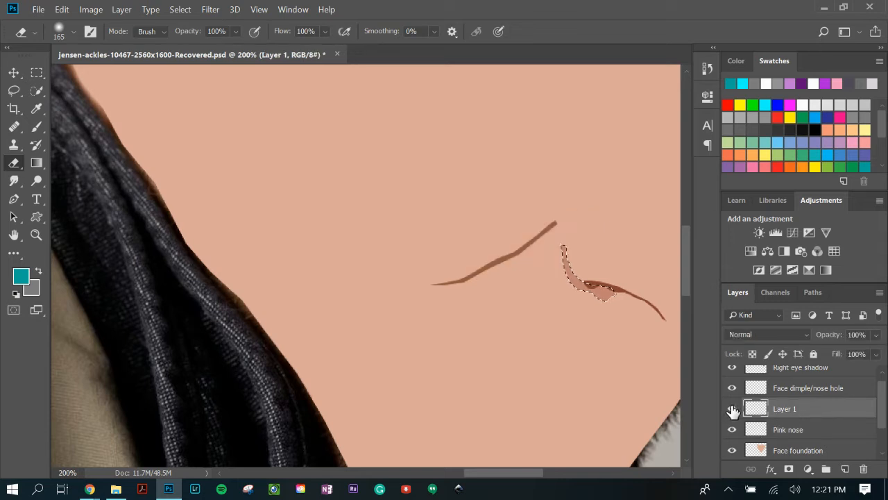
click(731, 408)
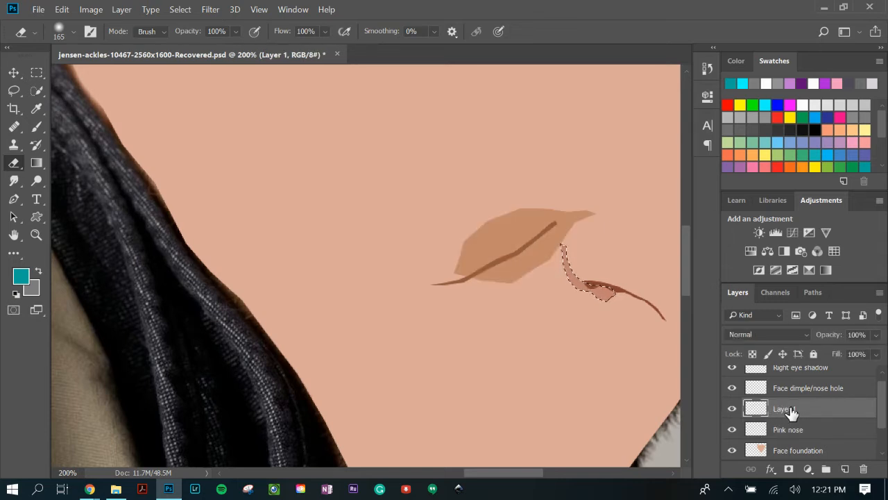
click(132, 10)
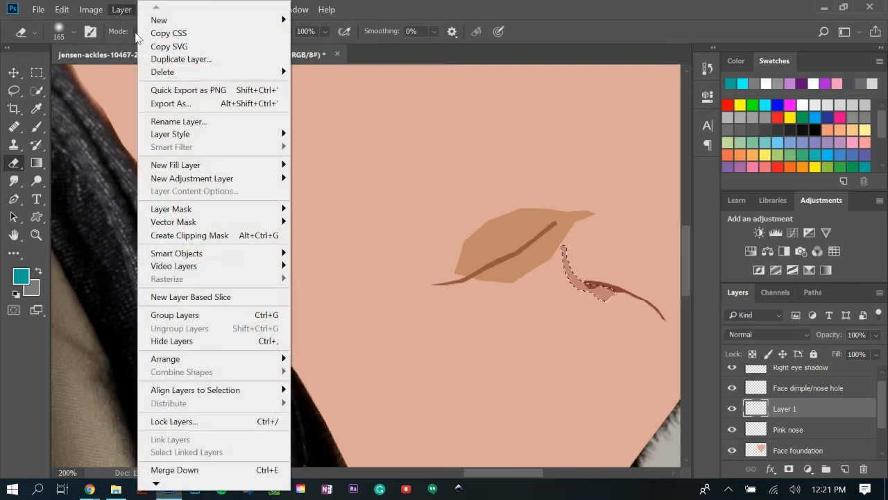
click(195, 122)
text(S)
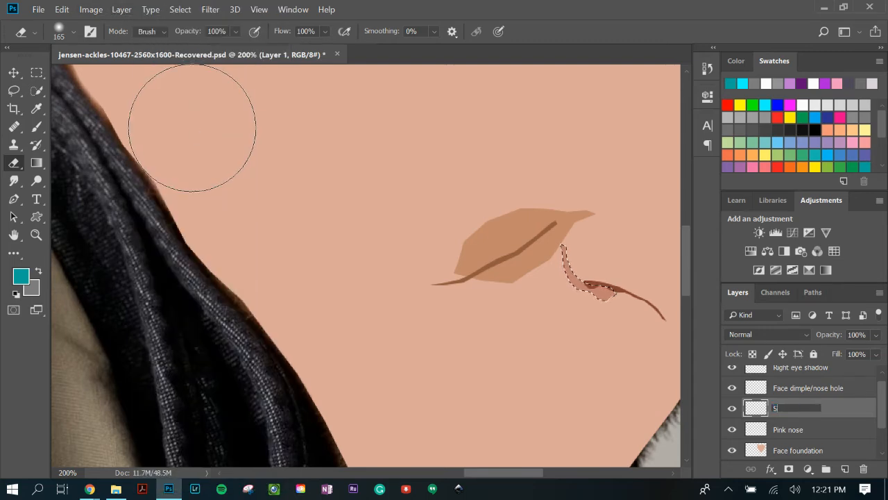
text(hadow dimple)
key(Return)
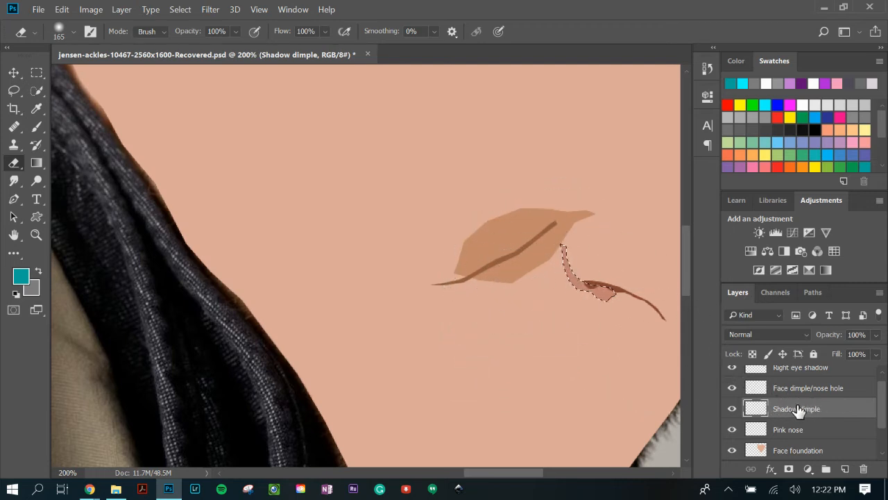
Check what the Shadow dimple, Jensen Image and Face foundation layers contribute by briefly toggling their visibility.
click(732, 410)
click(732, 409)
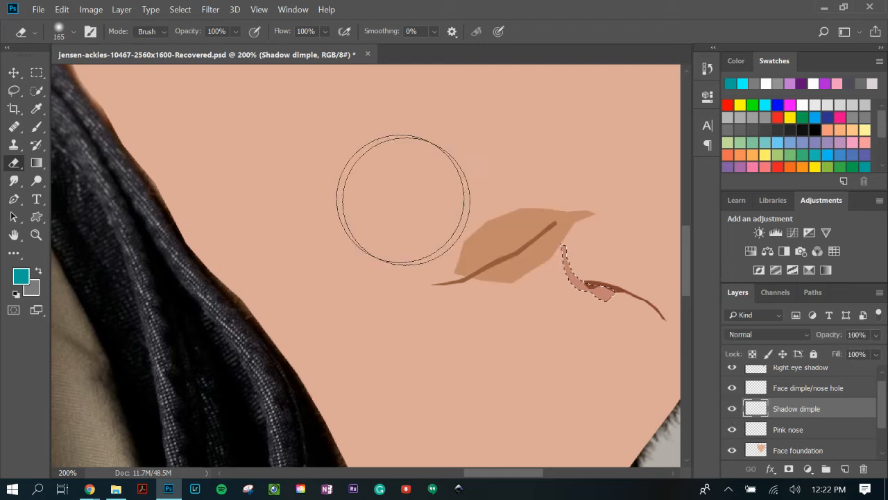
drag(883, 395, 886, 427)
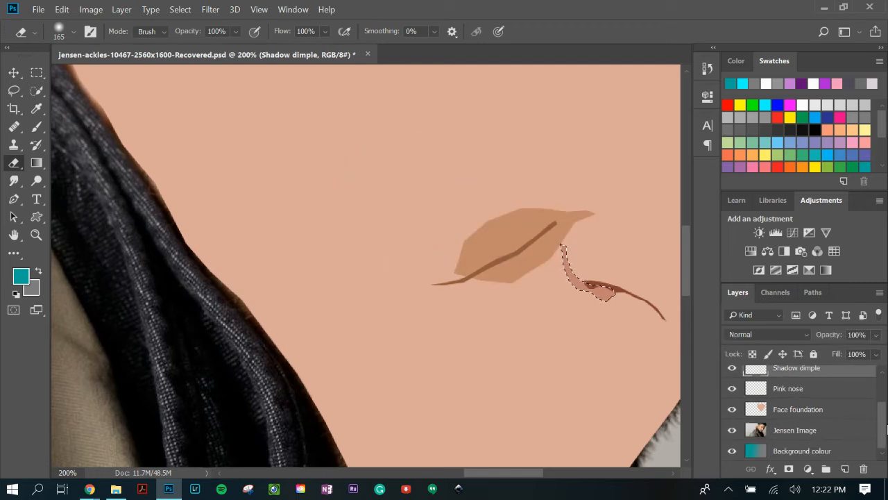
click(732, 430)
click(732, 430)
click(732, 409)
click(731, 410)
Clear the nostril selection and check the Shadow dimple layer's contribution by briefly toggling its visibility.
click(180, 9)
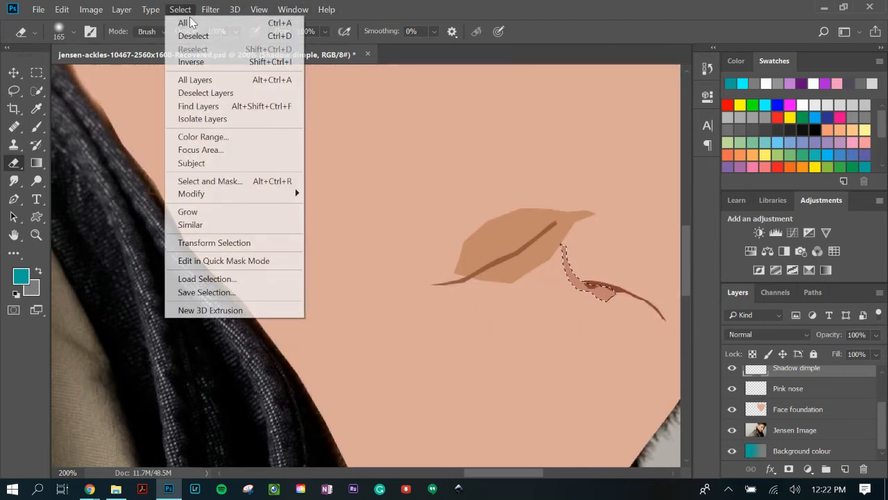
click(197, 36)
drag(885, 431, 885, 405)
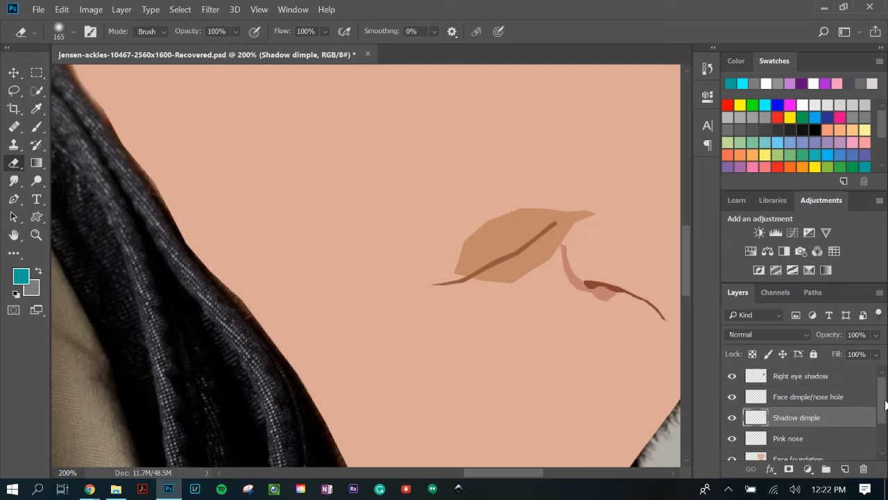
click(732, 417)
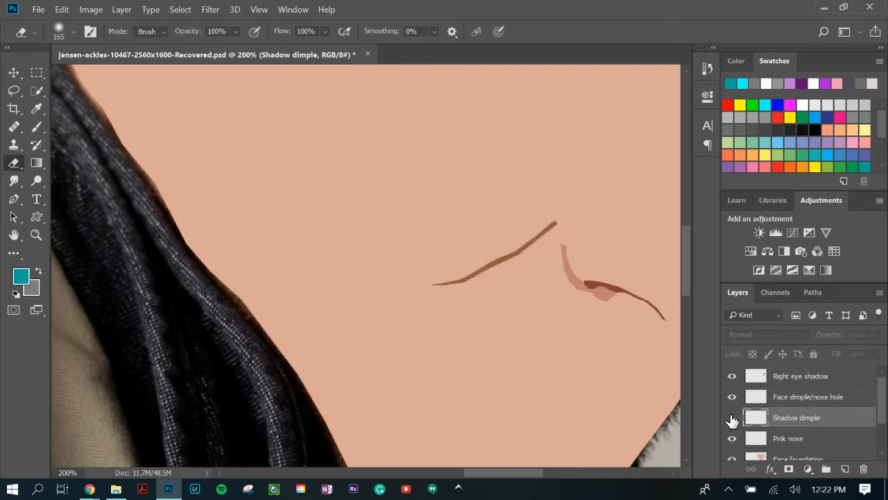
click(730, 418)
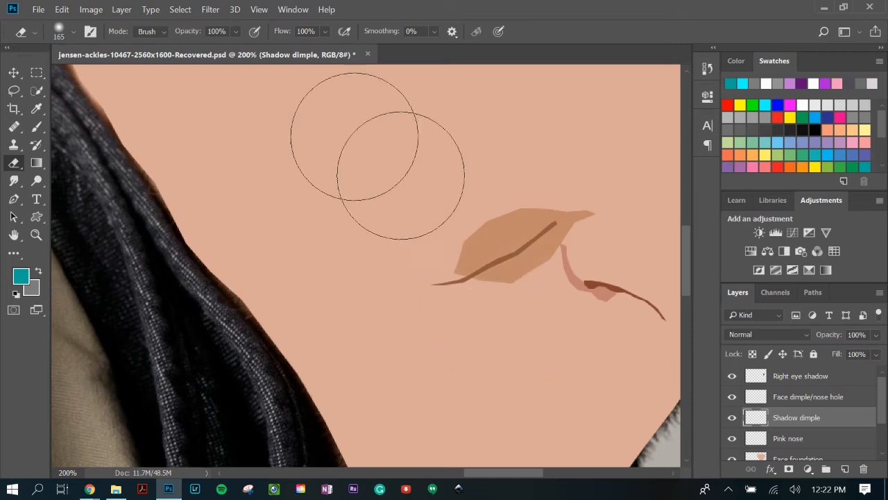
Set the eraser to 56 px with 4% hardness and soften the lower edge of the cheek patch on Shadow dimple.
click(73, 32)
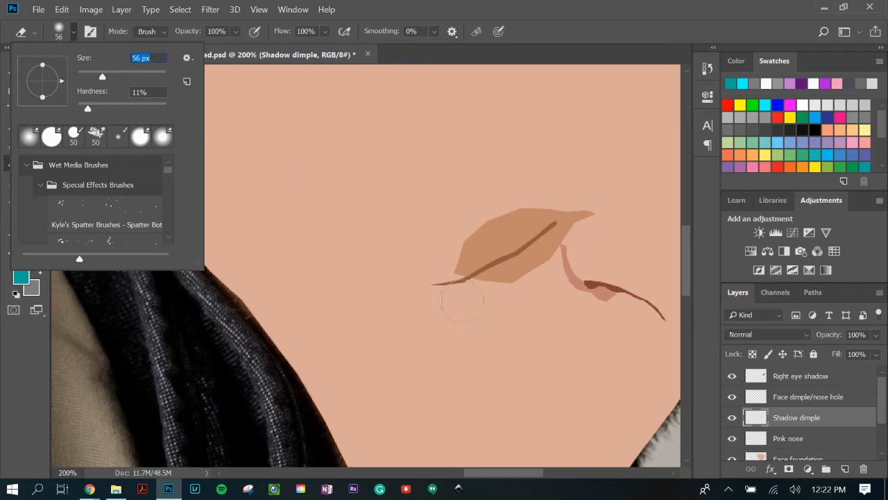
click(103, 105)
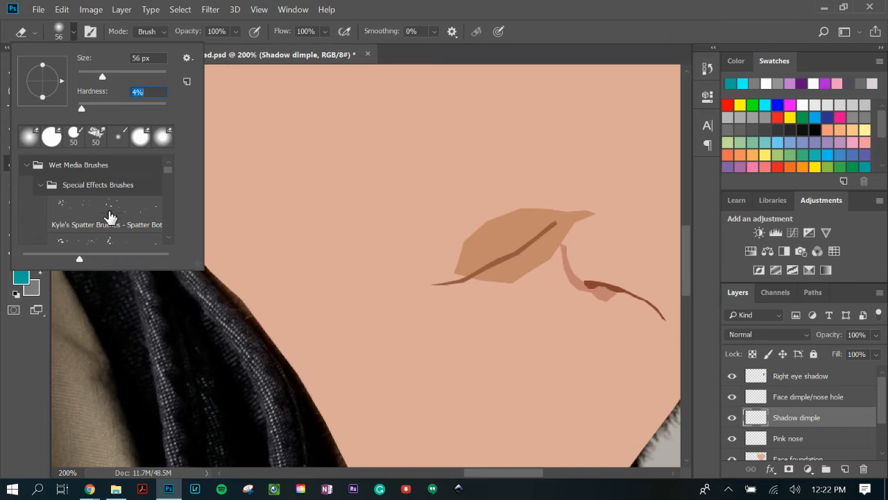
mouse_move(524, 299)
mouse_down()
mouse_move(466, 282)
mouse_move(447, 255)
mouse_move(448, 232)
mouse_up()
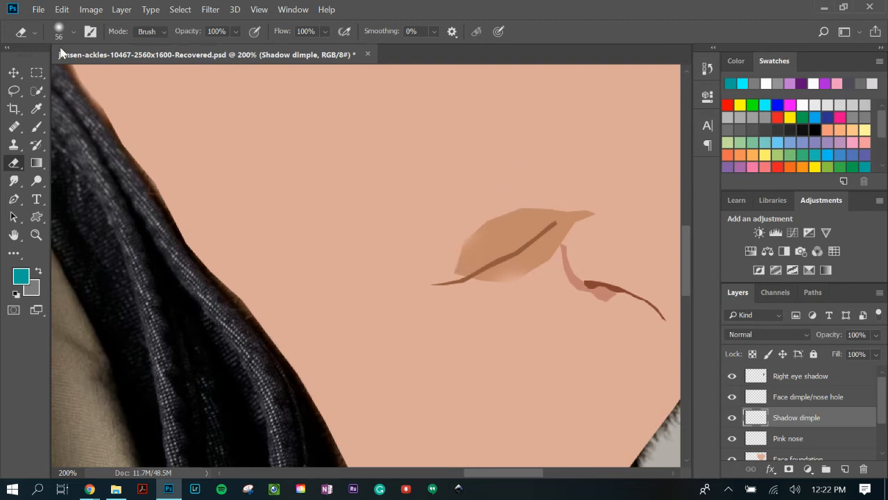
Raise the eraser hardness to 31% and feather the cheek patch's outer edges, including the side facing the nostril.
click(73, 32)
click(106, 109)
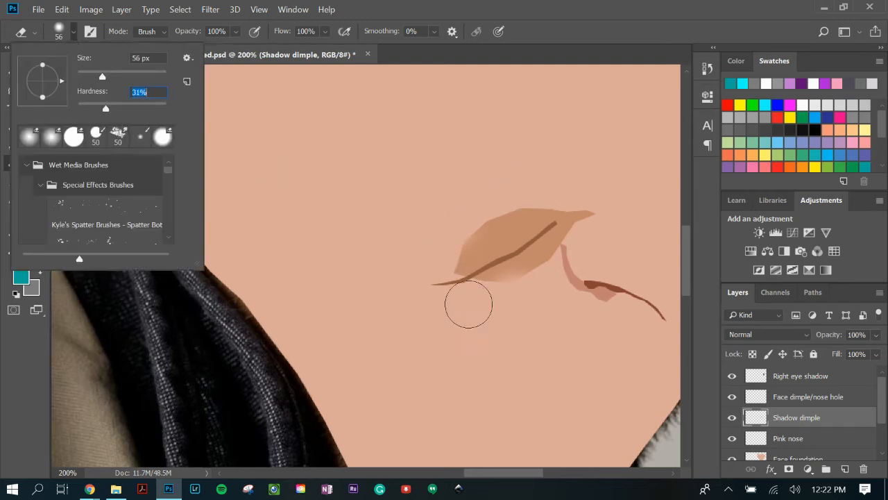
click(444, 237)
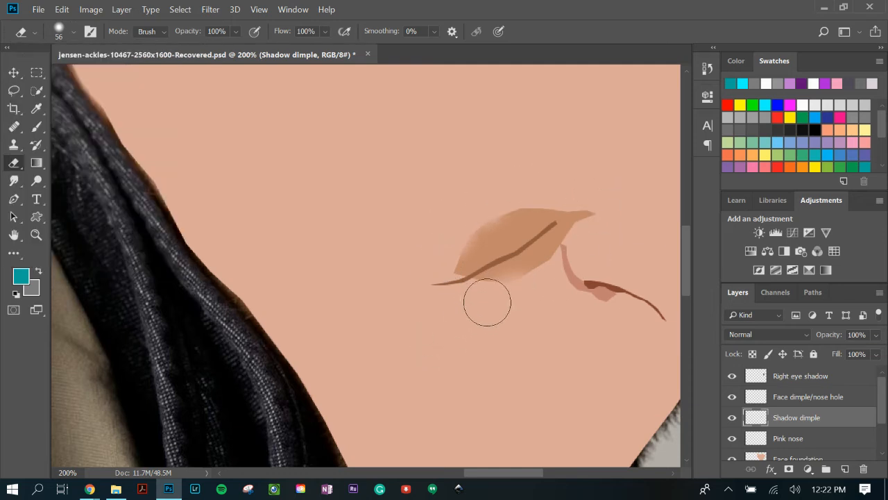
drag(441, 253, 442, 278)
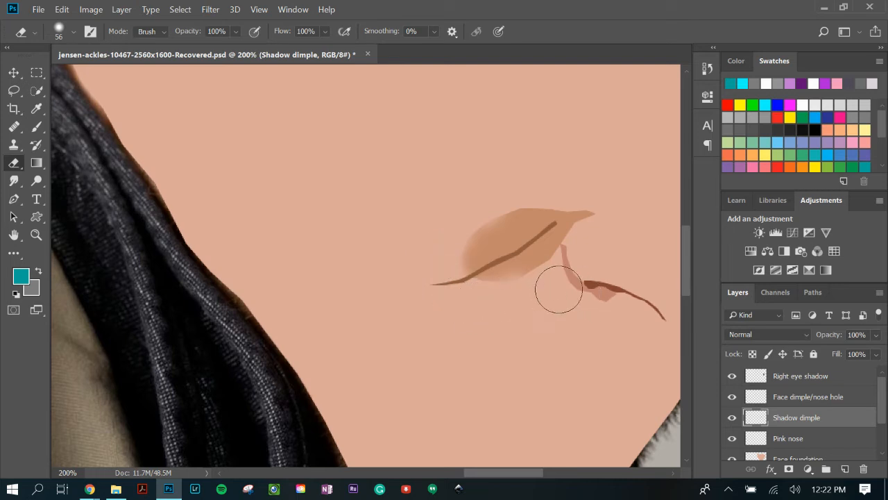
drag(541, 287, 569, 268)
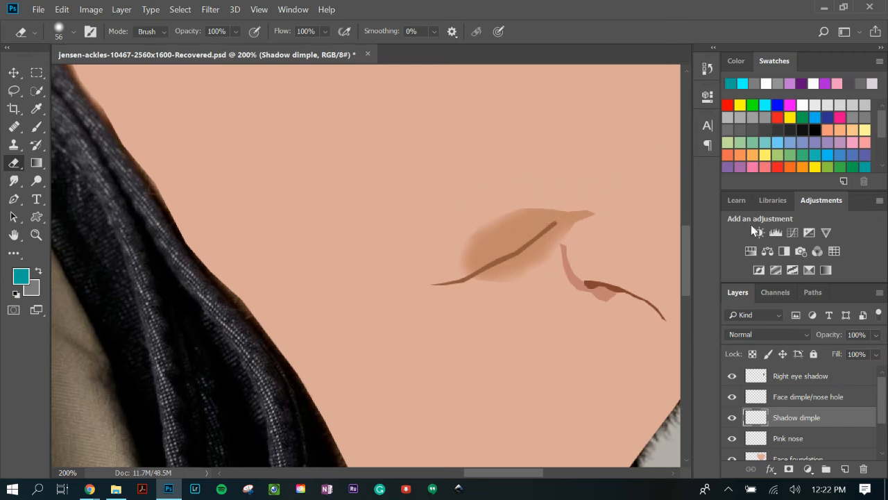
Enlarge the eraser to 100 px and fade the upper edge of the cheek patch.
scroll(740, 438, down, 1)
scroll(755, 429, up, 1)
click(74, 32)
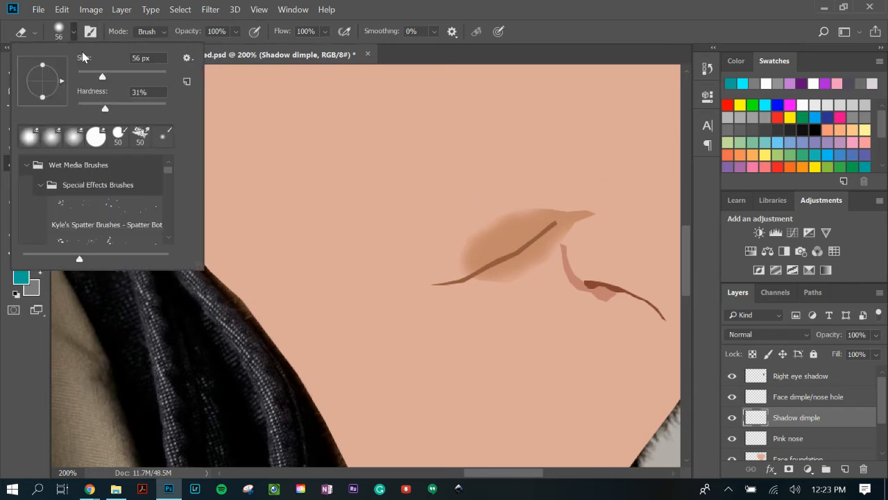
click(123, 71)
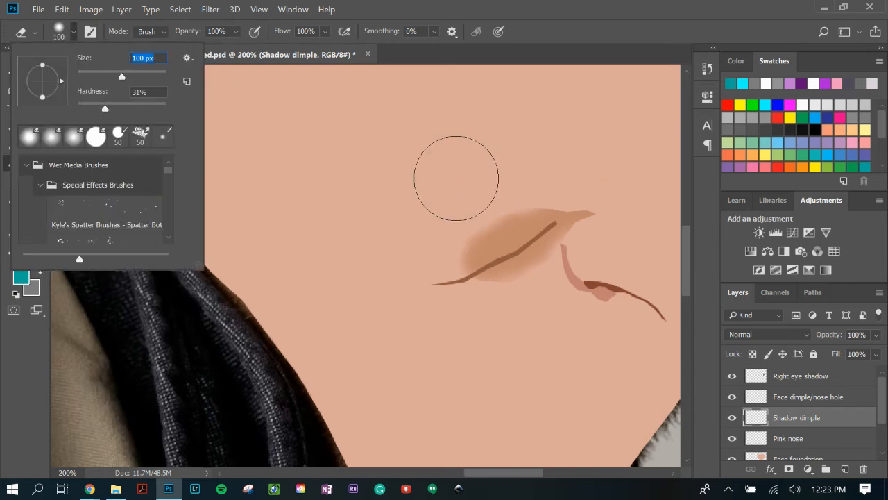
click(436, 192)
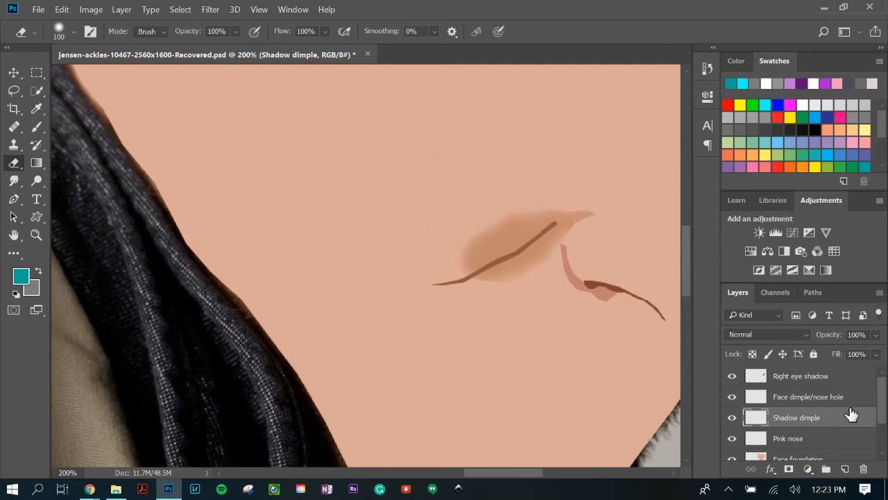
Compare the softened cheek shadow with the photo, up close and zoomed out, by briefly toggling the Face foundation and Jensen Image layers.
click(734, 459)
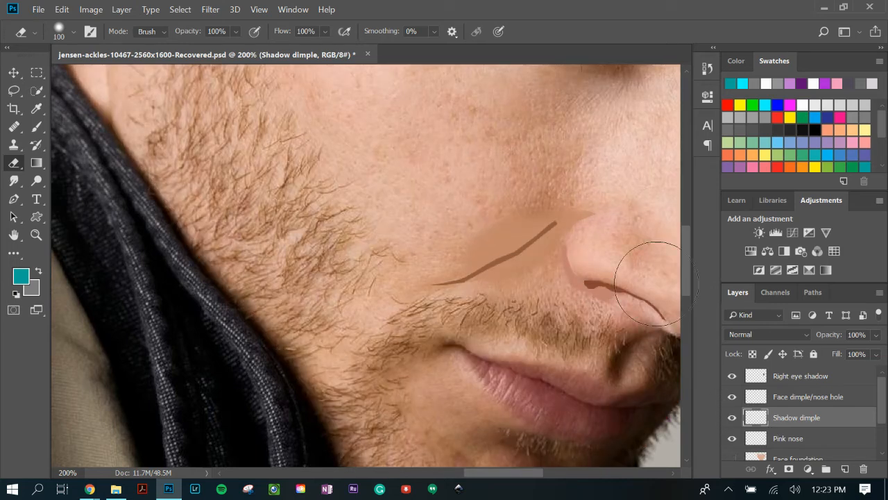
drag(881, 396, 876, 428)
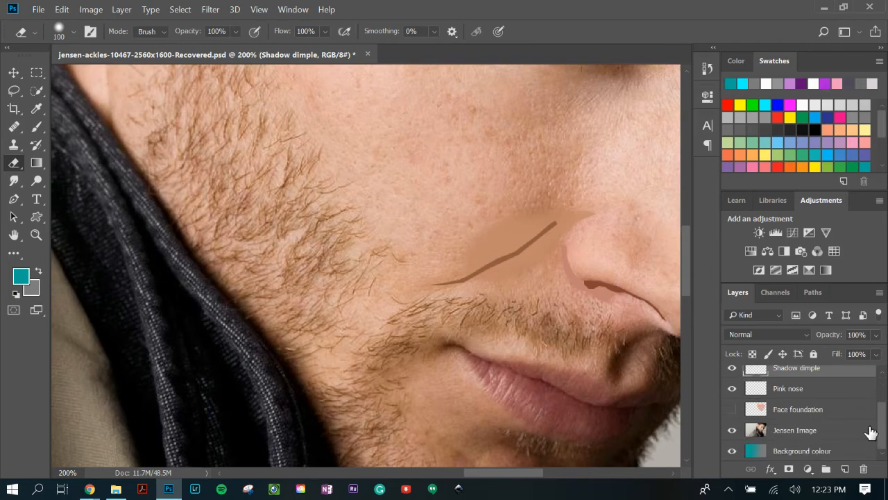
click(732, 408)
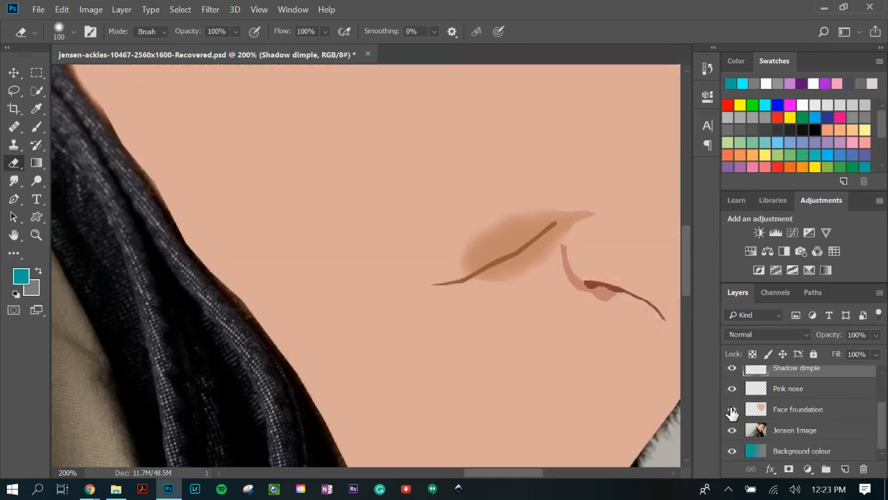
click(36, 234)
alt+click(229, 234)
alt+click(229, 233)
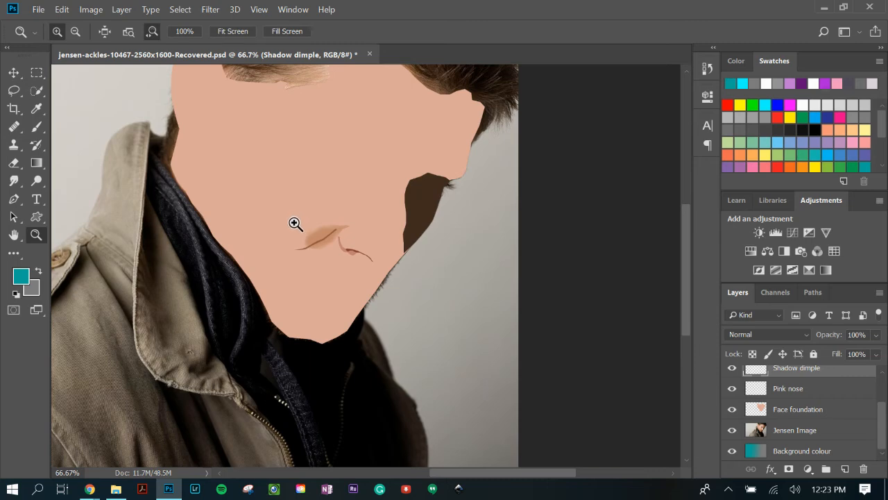
key(alt)
key(alt)
click(732, 431)
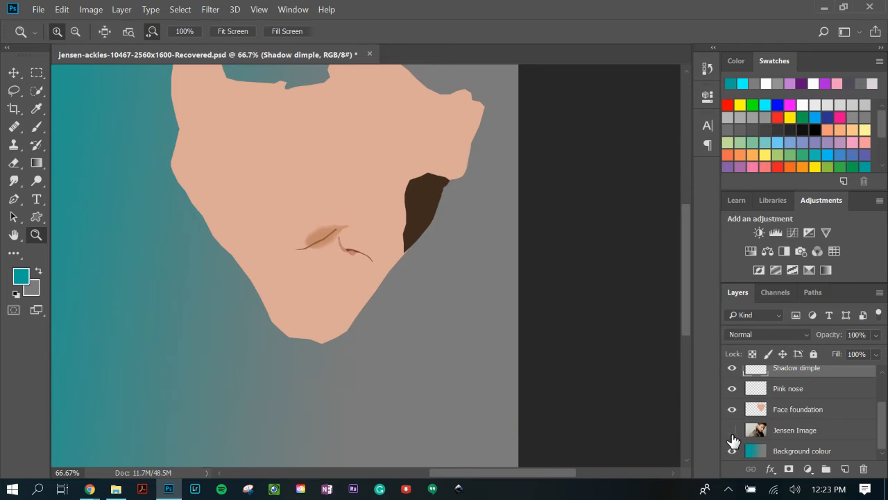
click(732, 430)
click(731, 409)
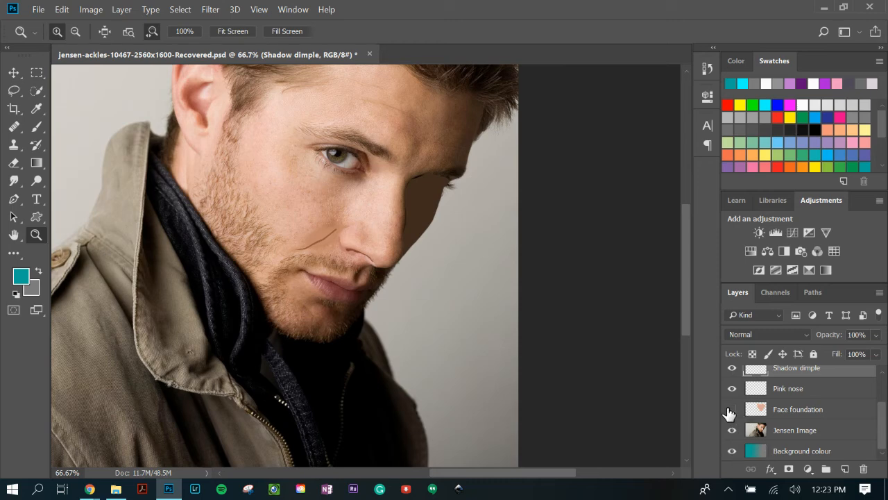
click(732, 409)
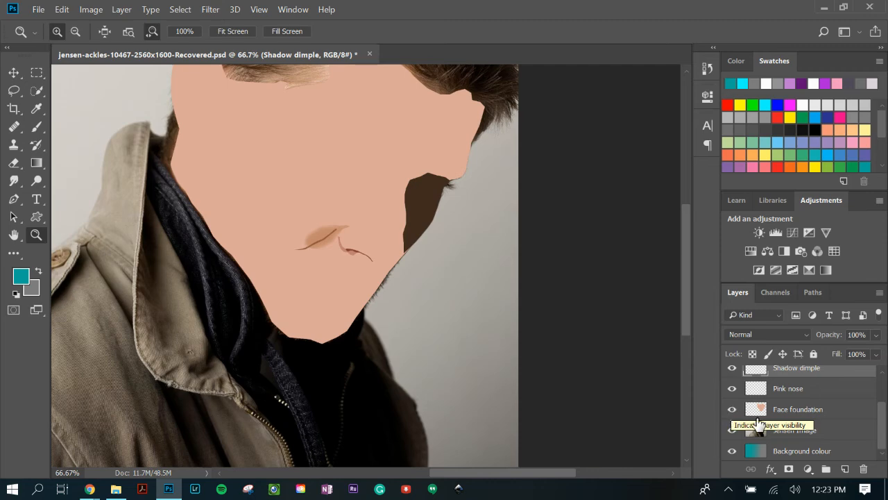
Select the Jensen Image layer and hide all the traced layers from Face foundation up to Right eye shadow.
click(784, 436)
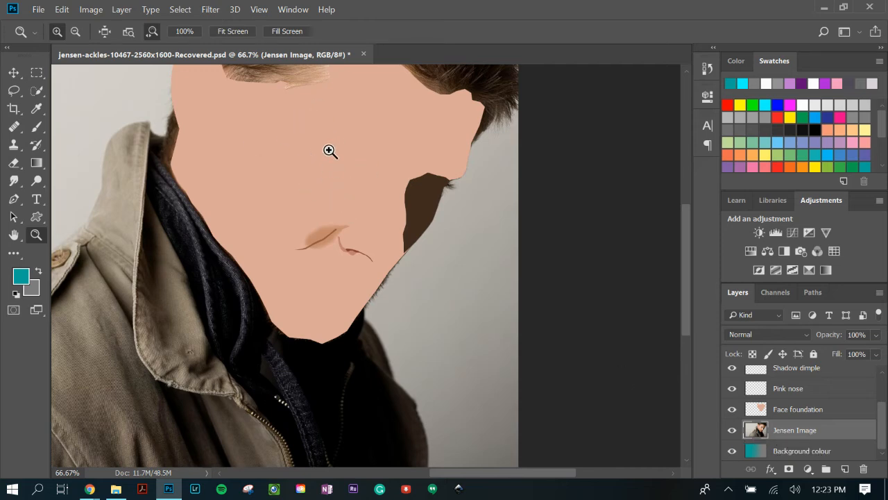
click(731, 409)
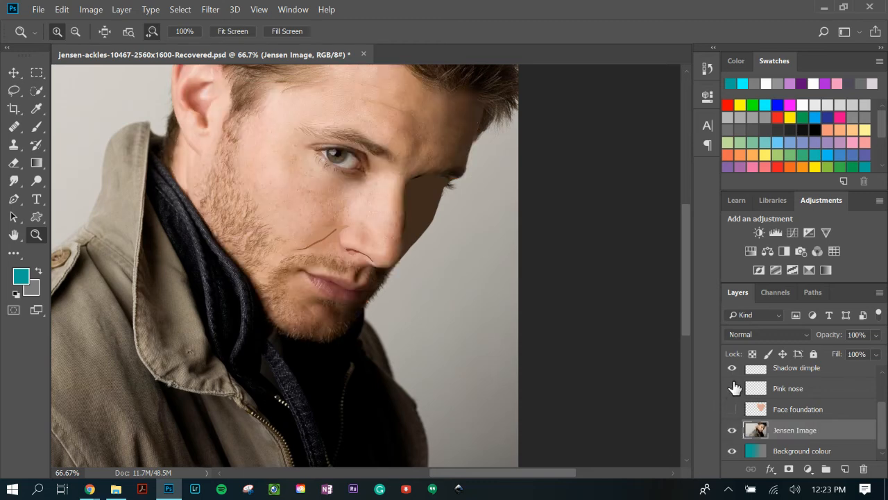
click(733, 373)
scroll(739, 392, up, 2)
click(732, 375)
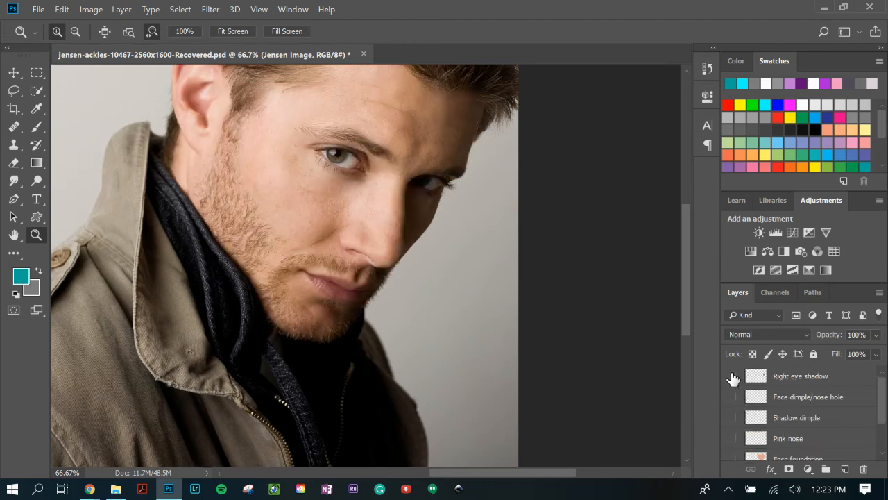
scroll(746, 412, down, 3)
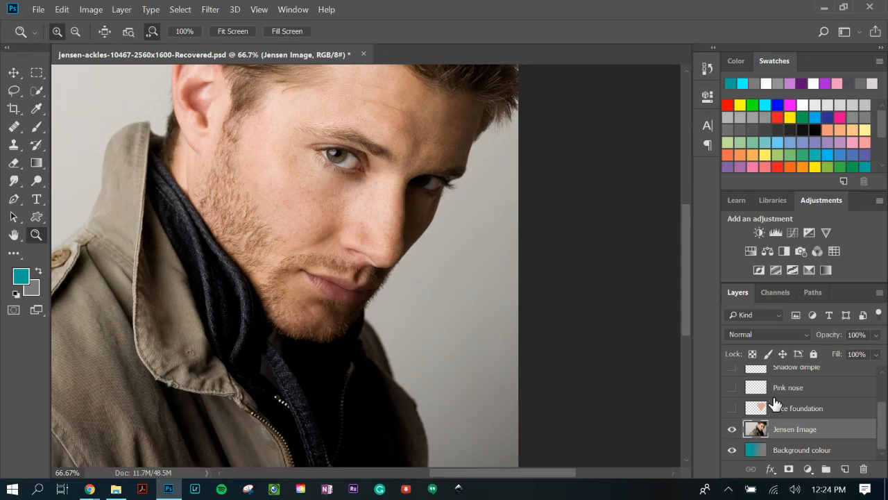
scroll(805, 425, up, 3)
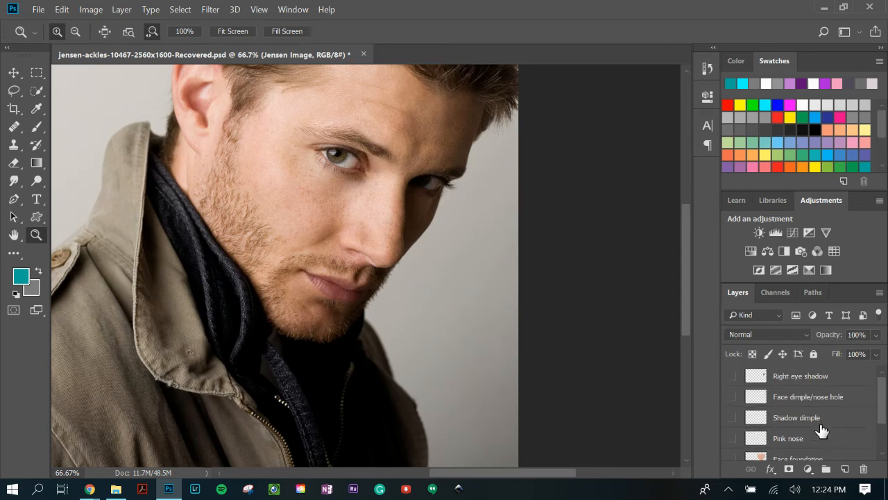
scroll(806, 424, down, 1)
scroll(805, 423, down, 2)
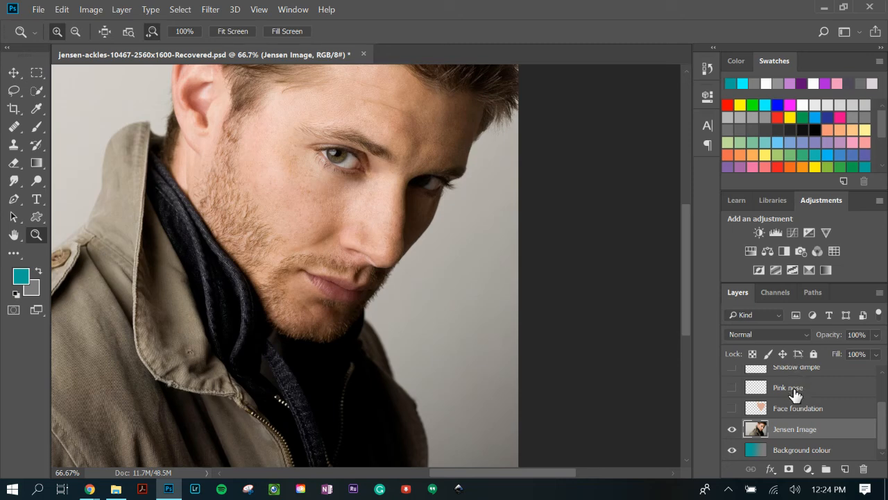
scroll(795, 402, up, 2)
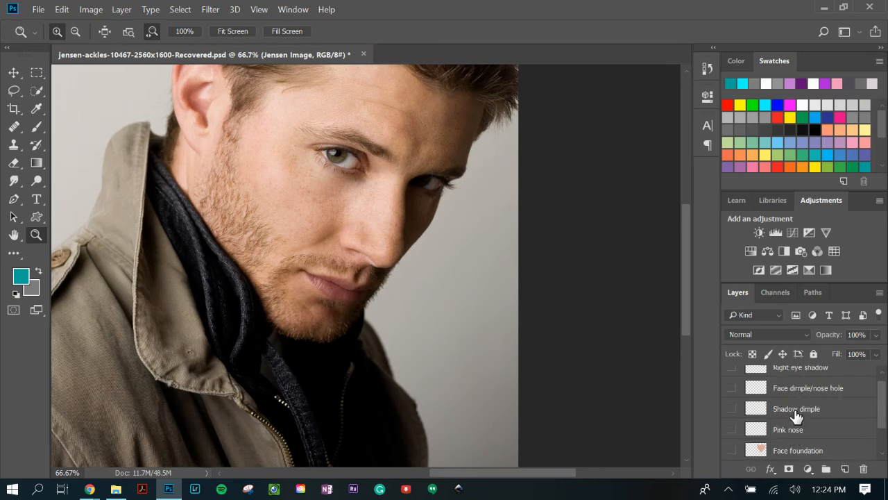
Show the Pink nose, Shadow dimple and Face dimple/nose hole layers again.
scroll(796, 415, down, 1)
click(732, 408)
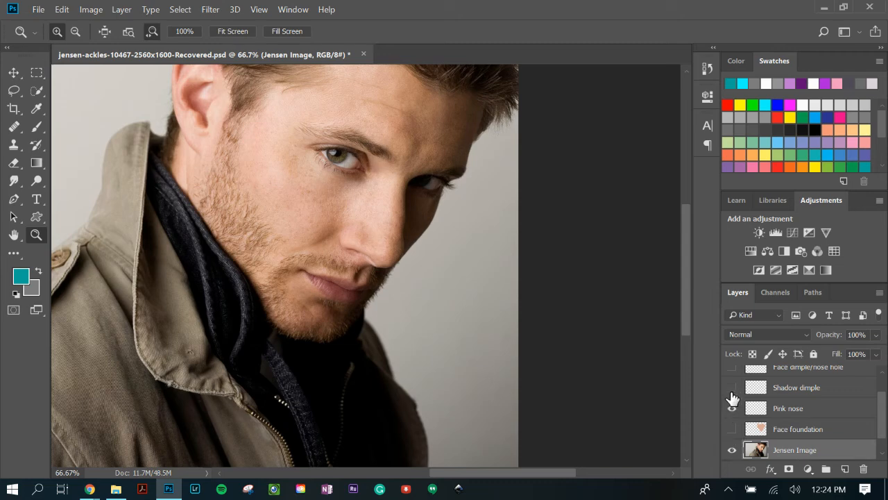
click(732, 388)
click(732, 368)
scroll(755, 413, up, 1)
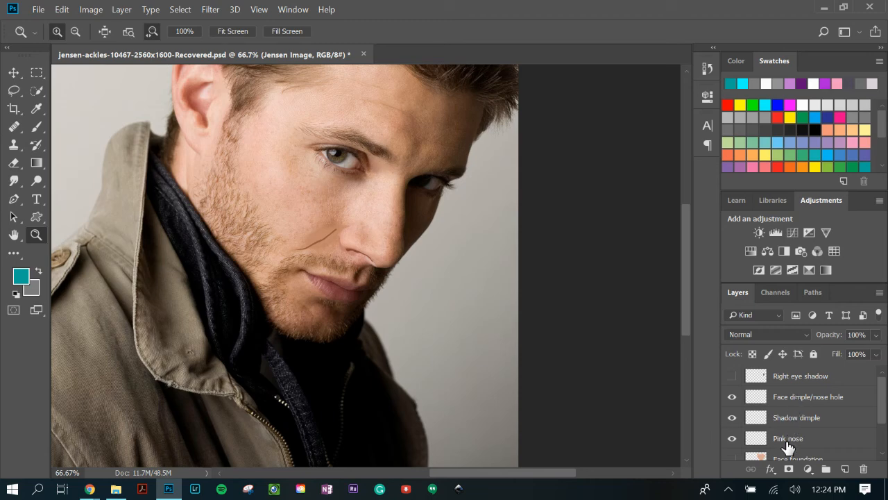
Merge the Pink nose, Shadow dimple and Face dimple/nose hole layers into one, and show the Face foundation and Right eye shadow layers again.
click(780, 417)
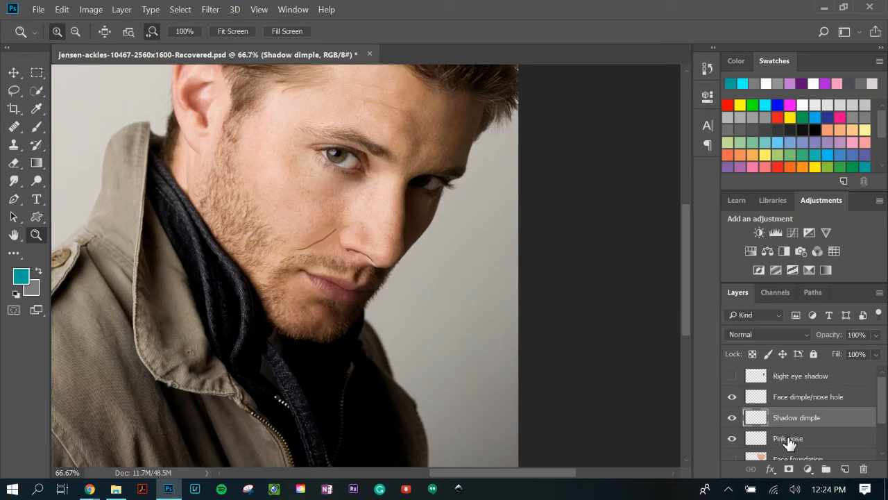
click(788, 440)
shift+click(782, 405)
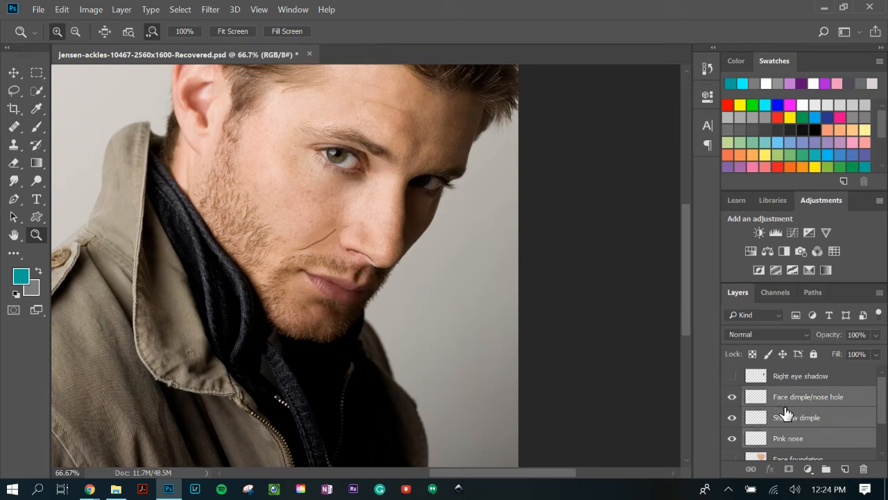
right_click(786, 412)
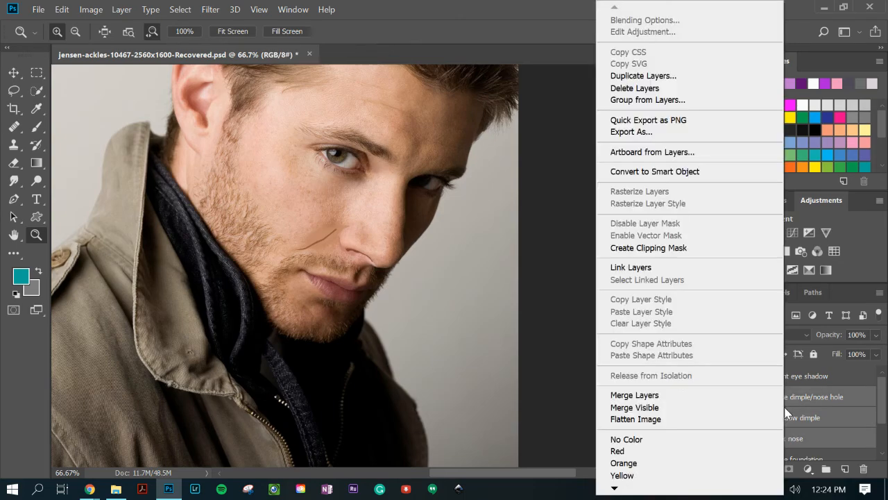
click(634, 394)
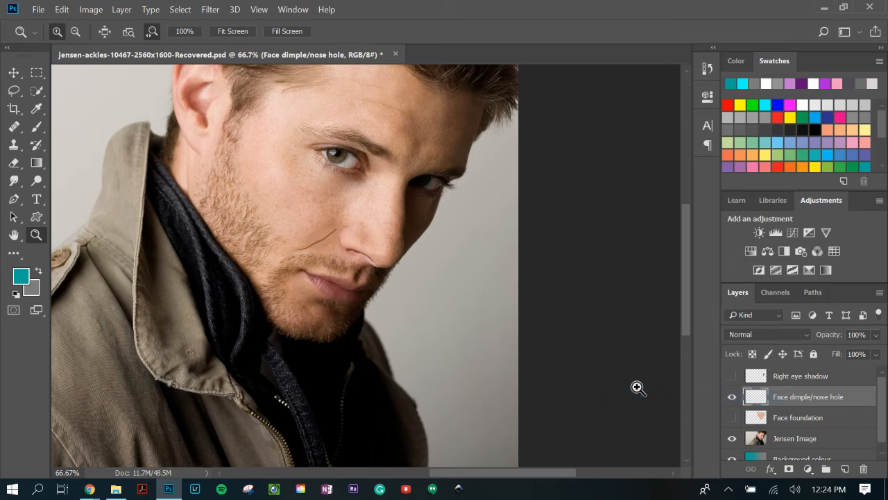
click(732, 417)
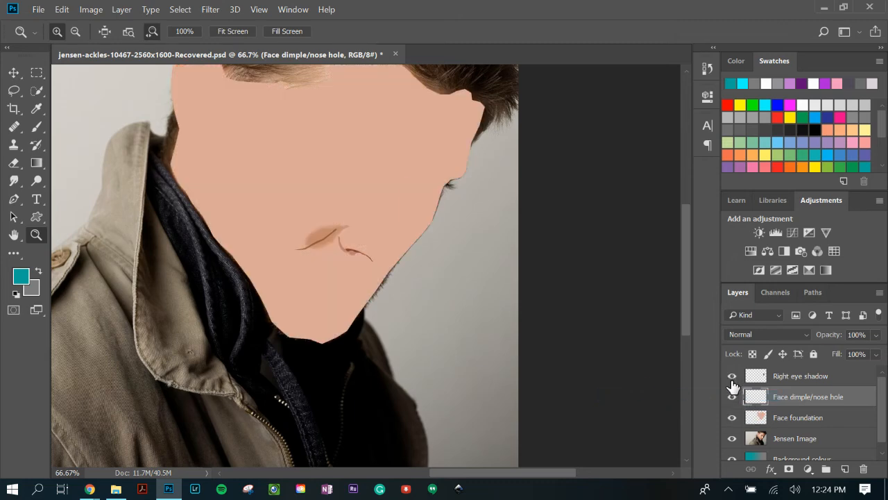
Check the merged Face dimple/nose hole layer by hiding it and showing it again twice.
click(732, 398)
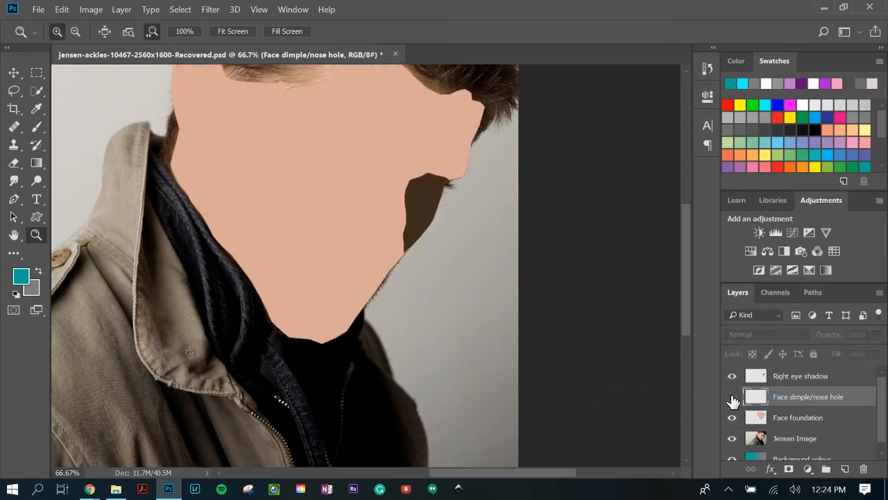
click(731, 397)
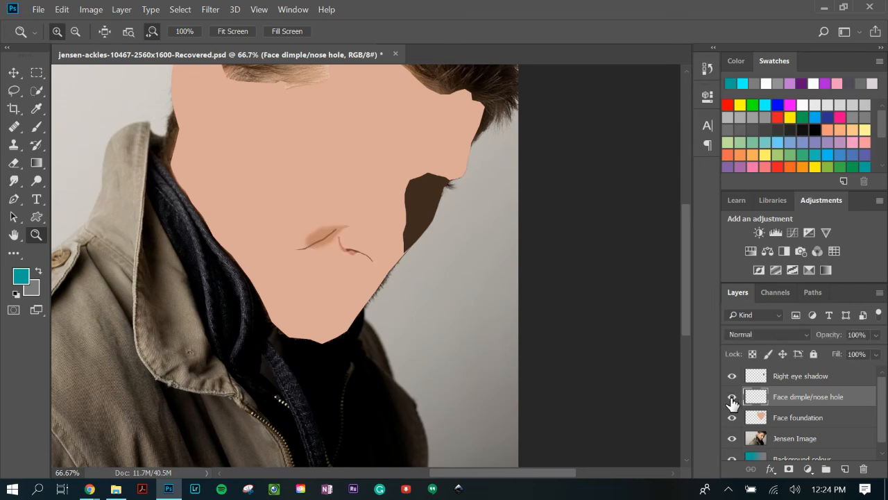
click(732, 398)
click(732, 398)
Compare the traced face shapes with the photo underneath by briefly hiding the Face foundation layer, and look over the whole head.
drag(483, 472, 457, 473)
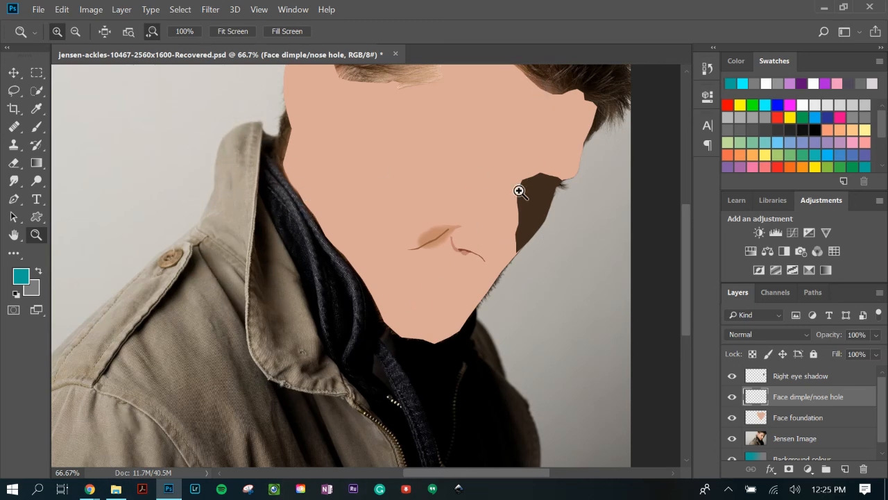
click(732, 418)
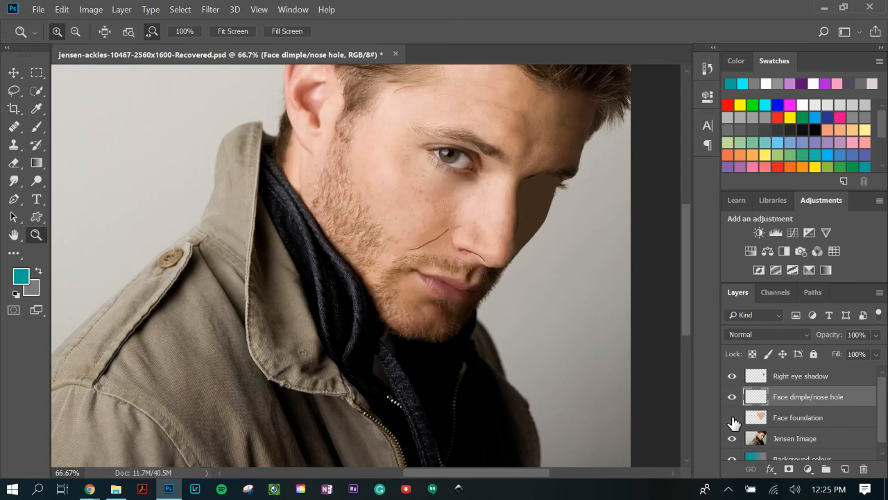
click(732, 418)
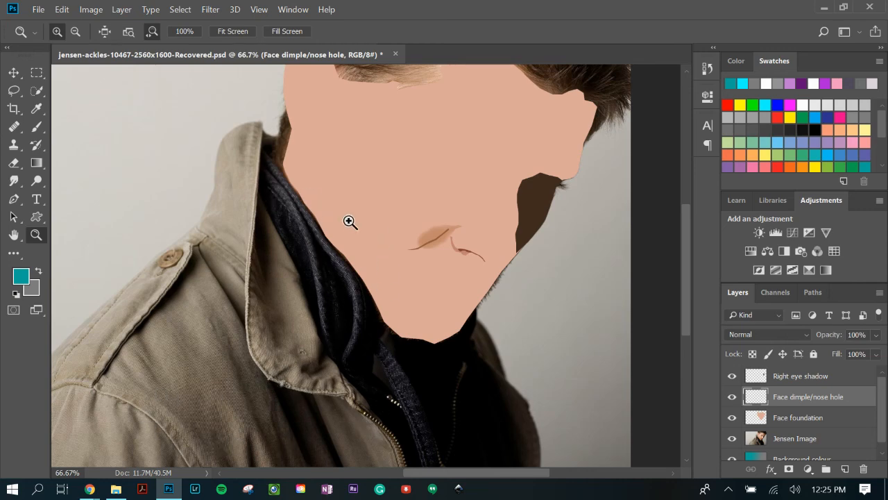
scroll(563, 145, up, 2)
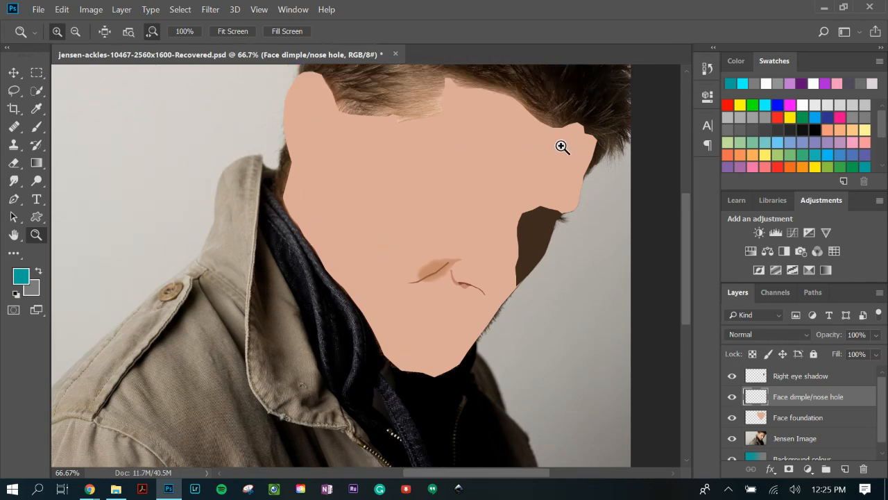
scroll(555, 157, up, 2)
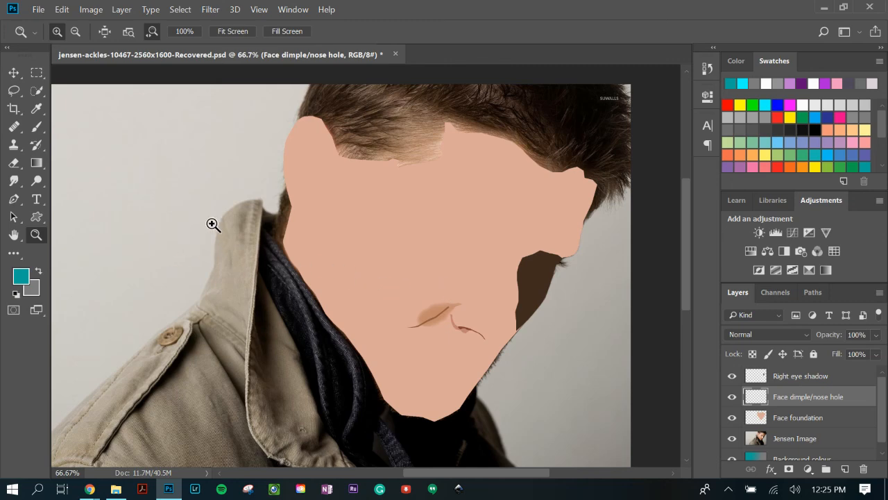
Start saving the document under a new name and choose the Graphics Poster folder inside Year 9 as the location.
click(42, 12)
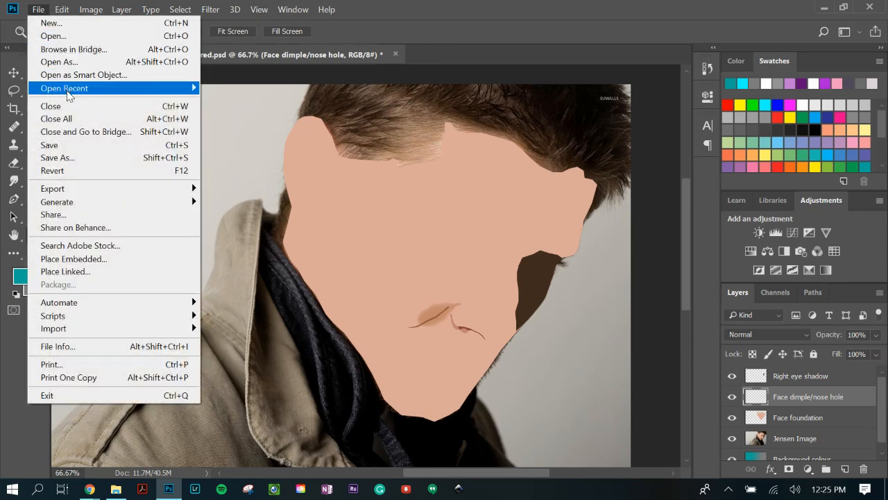
click(75, 158)
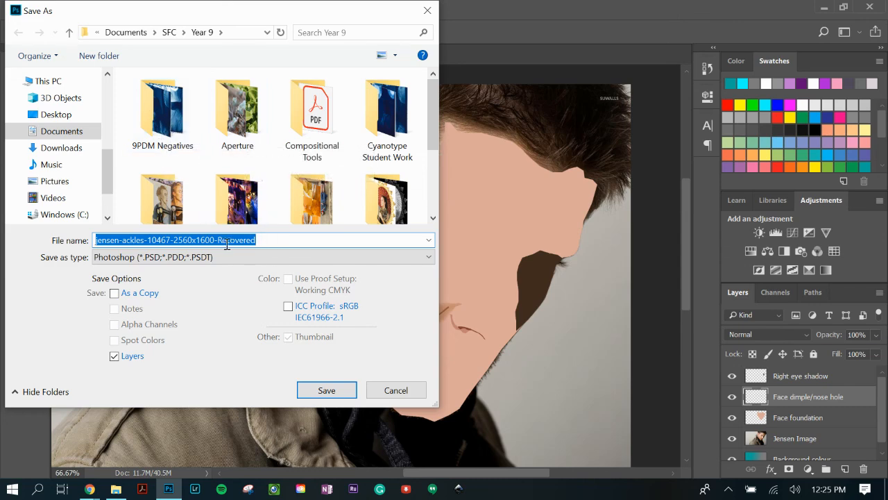
click(174, 126)
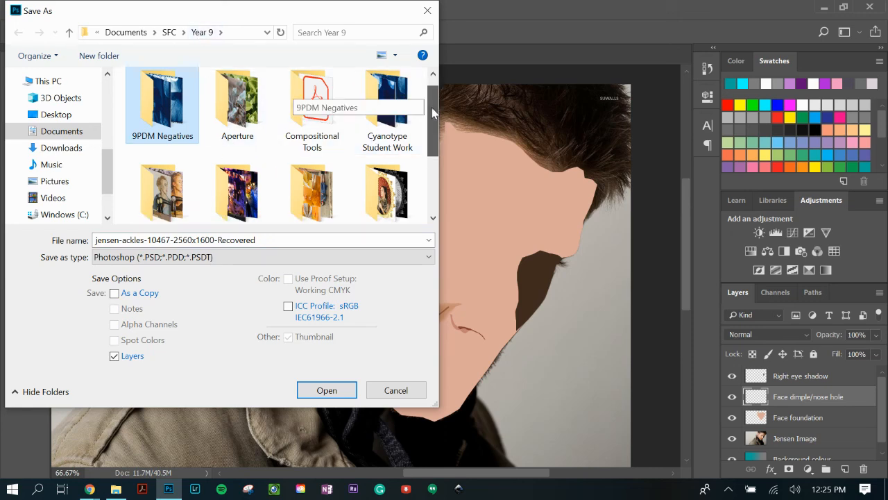
drag(432, 107, 431, 143)
double_click(198, 122)
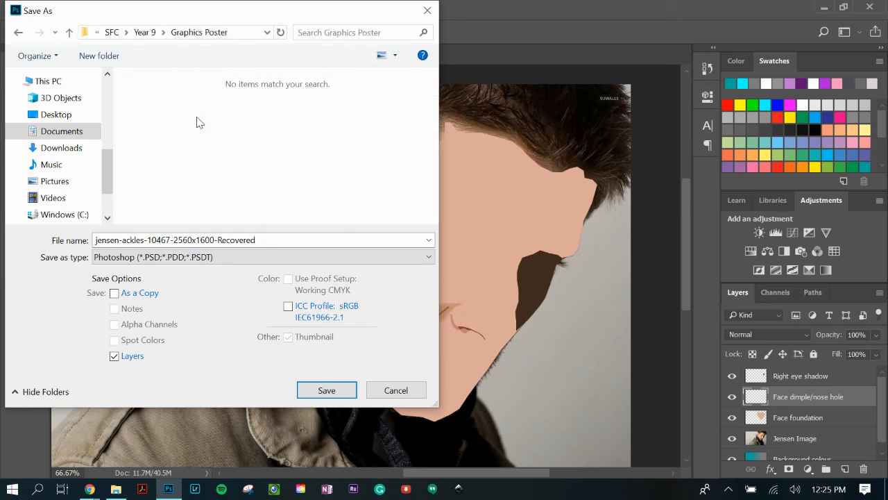
Name the file Graphics Poster final, keep the Photoshop format with layers, and save it with Maximize Compatibility on.
click(242, 256)
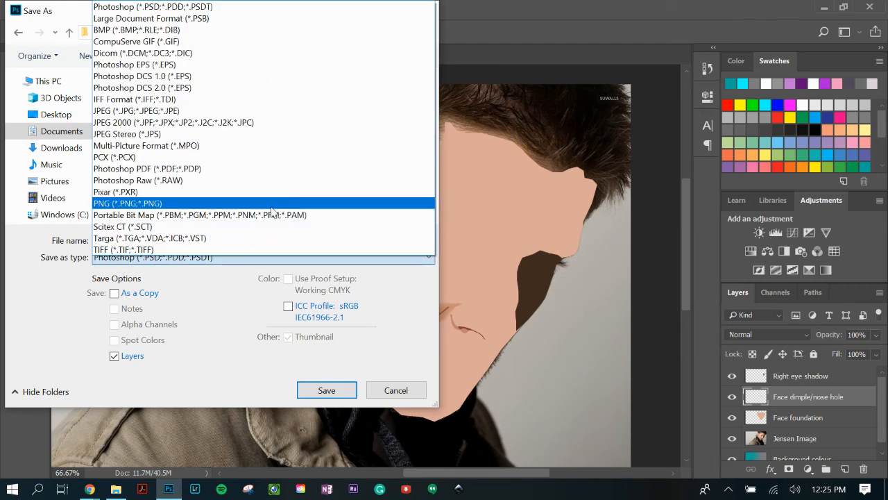
click(240, 262)
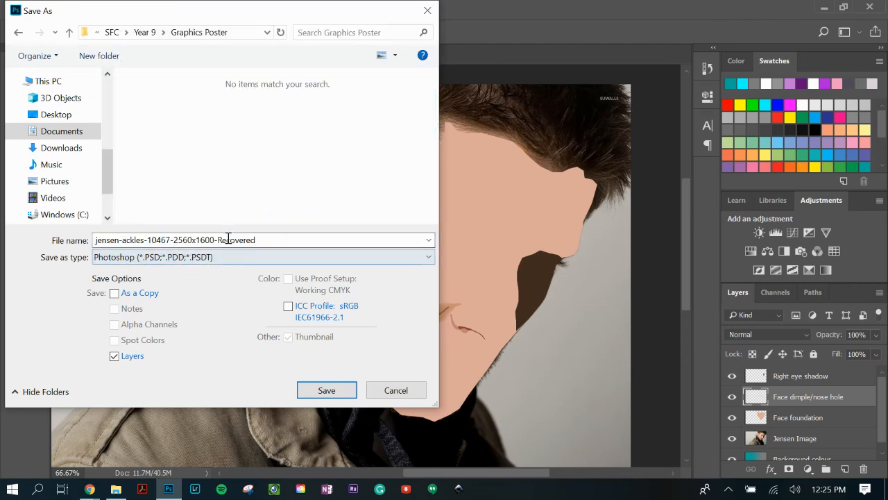
click(285, 238)
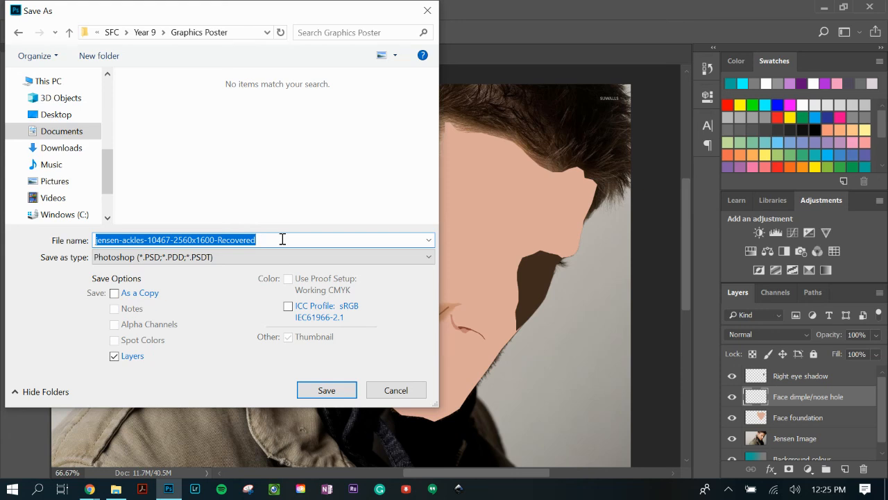
text(Graphics Poster final)
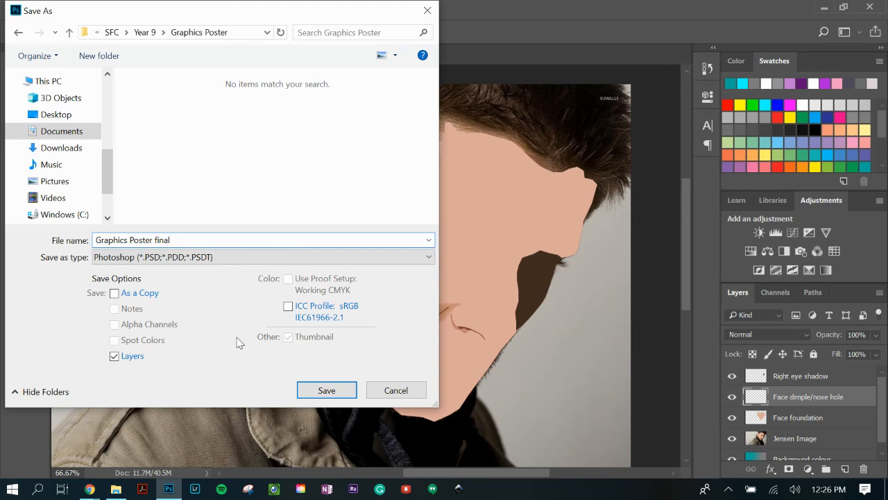
click(324, 389)
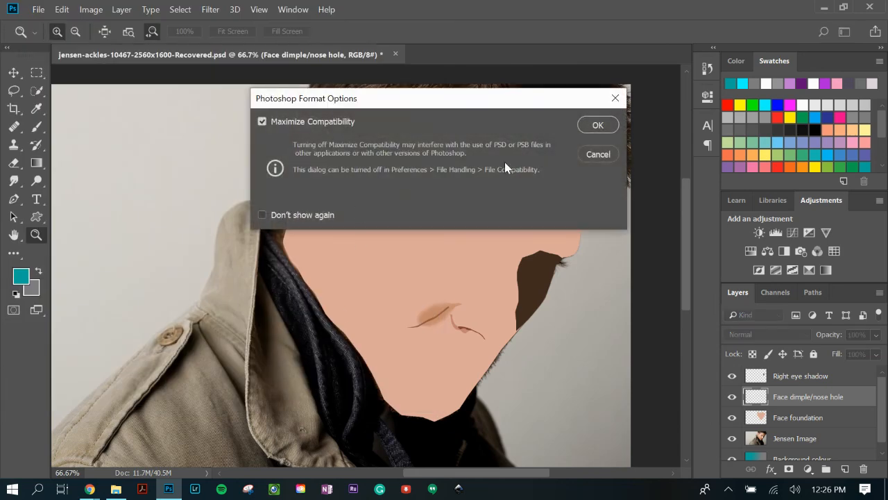
click(598, 126)
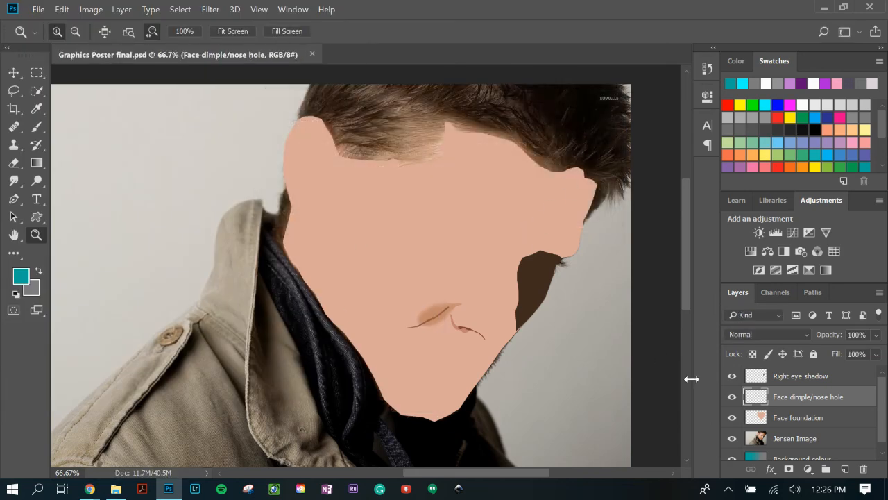
click(170, 491)
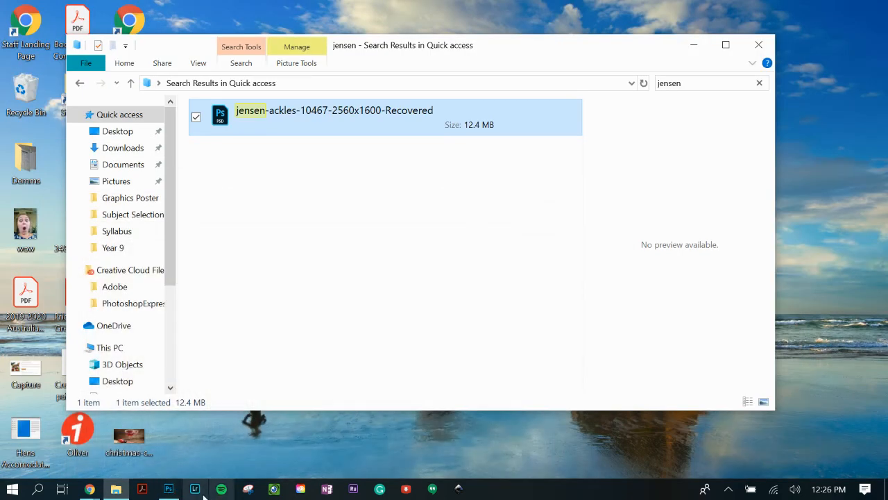
click(97, 491)
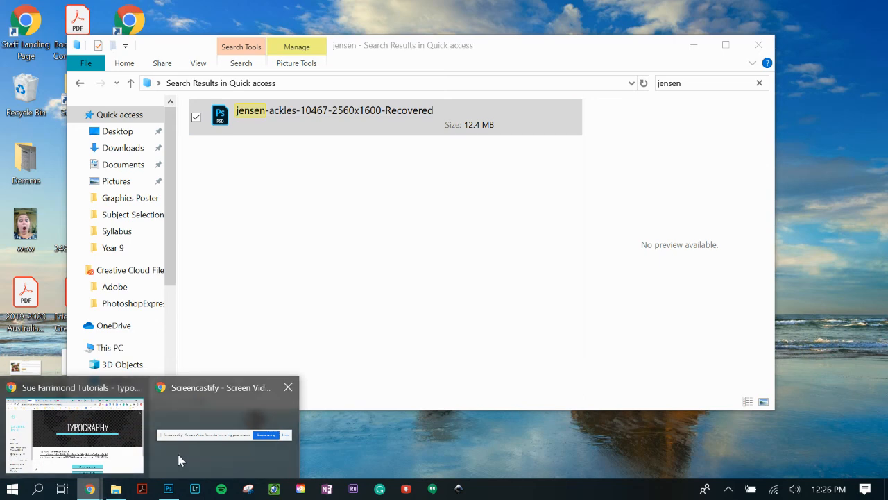
click(222, 454)
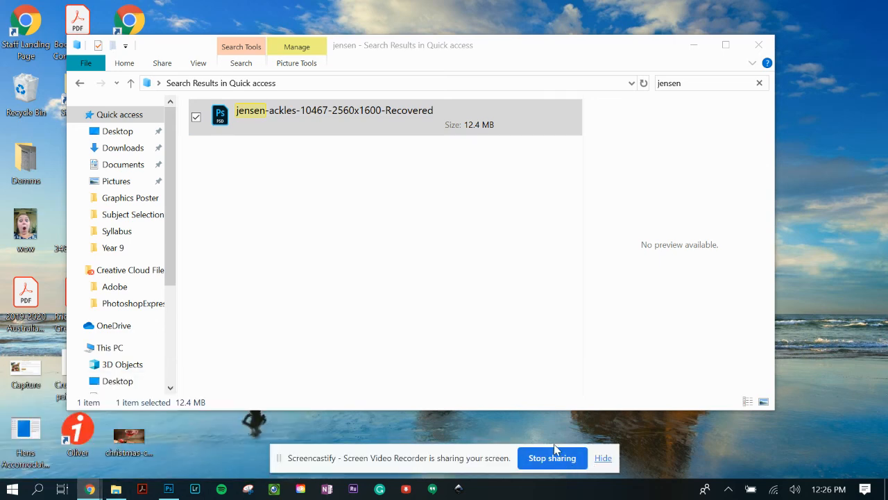